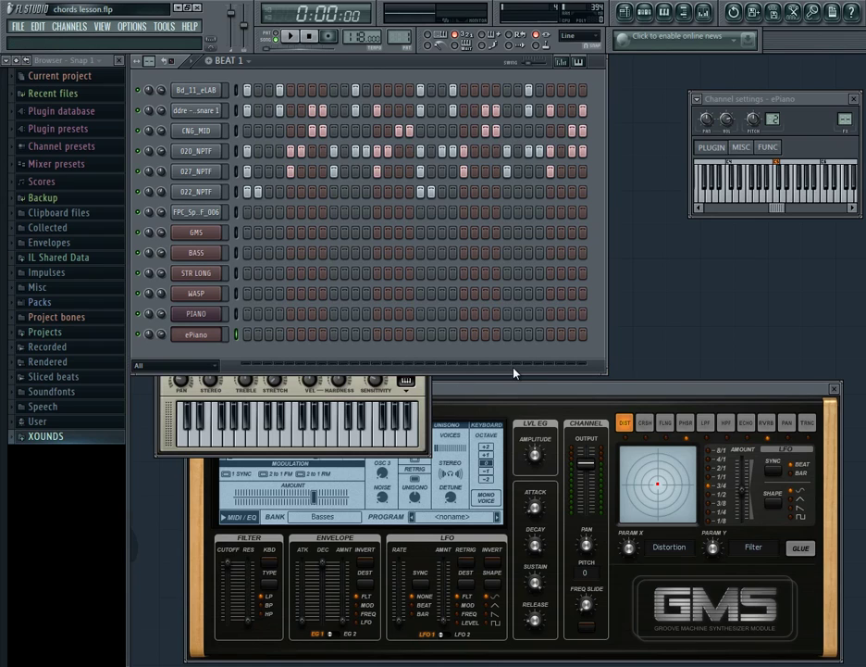
Play the song while viewing the Playlist arrangement, then stop back at bar 1.
click(306, 39)
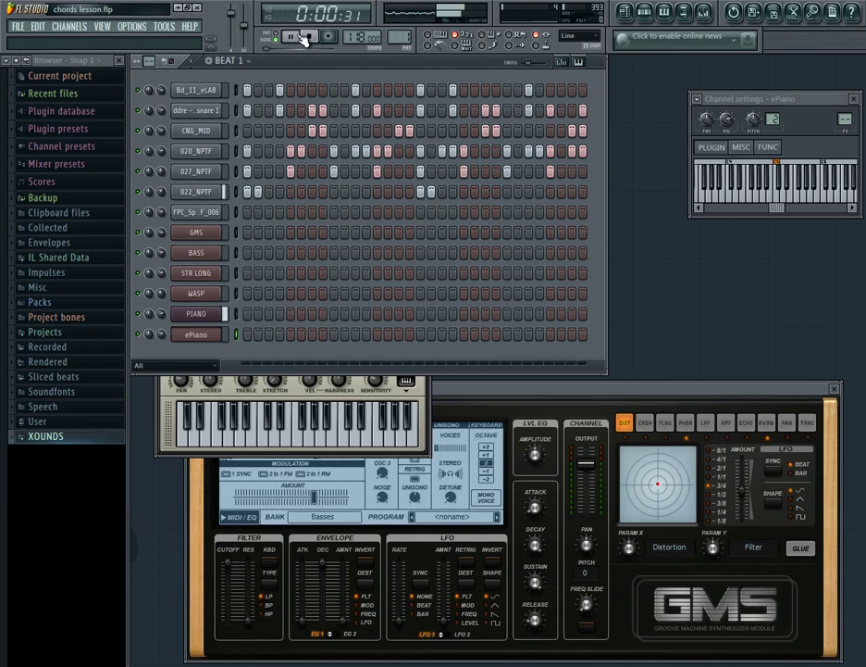
click(627, 11)
scroll(410, 93, down, 3)
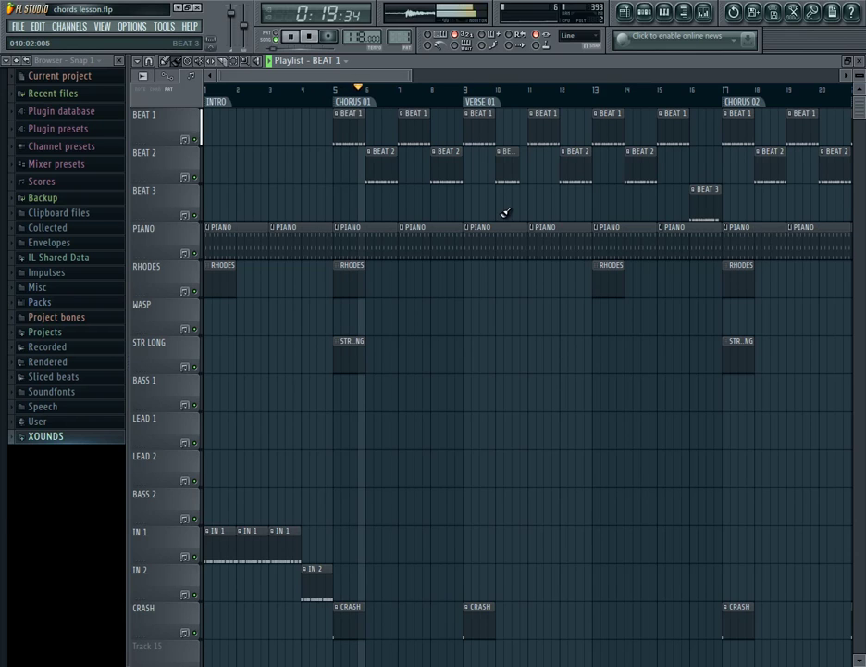
click(311, 36)
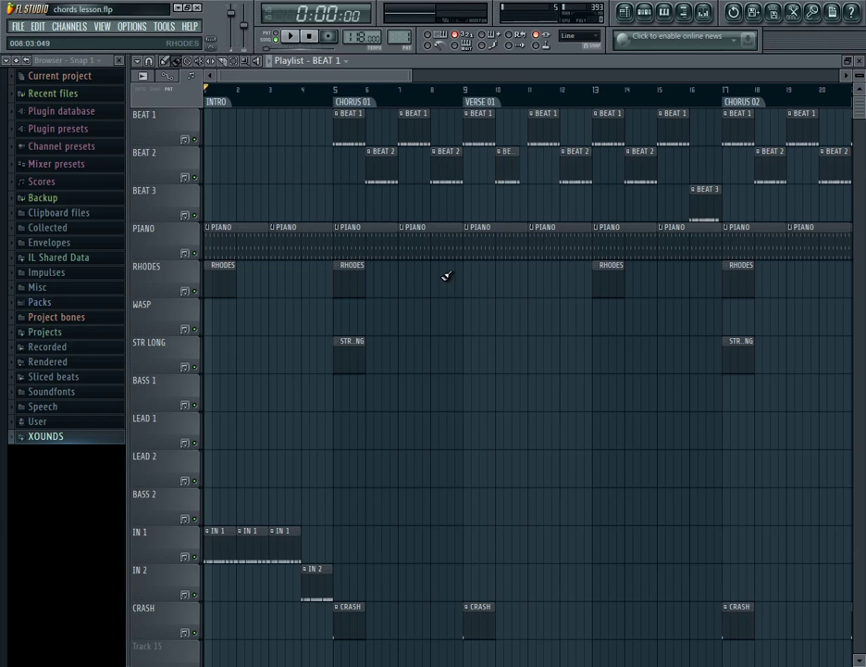
scroll(710, 315, right, 10)
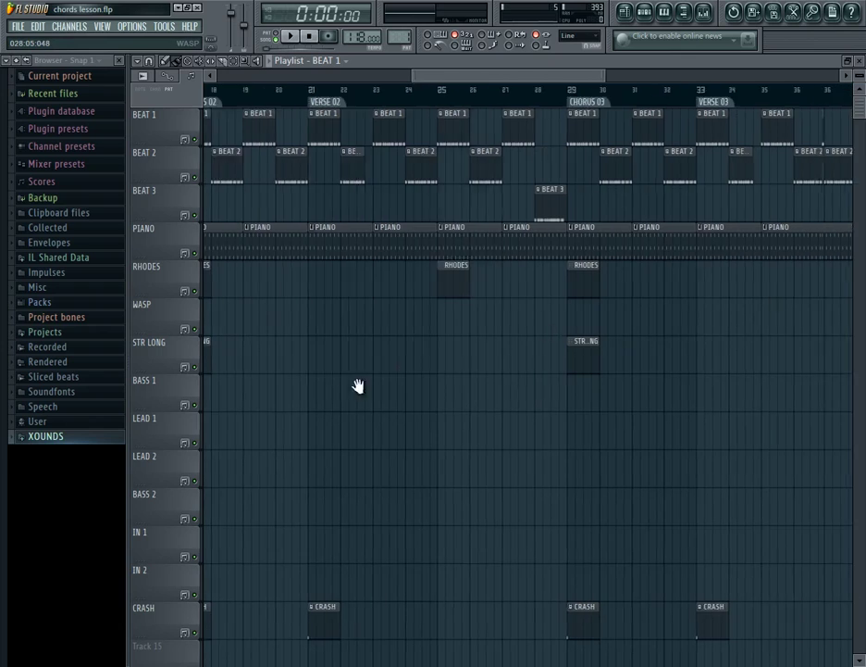
scroll(404, 405, left, 10)
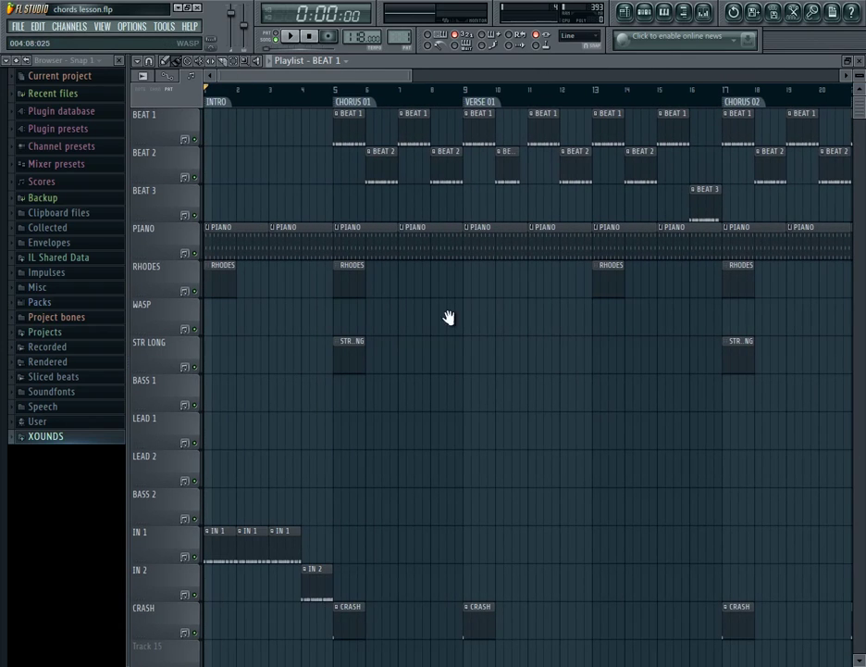
Open the PIANO clip's piano roll and audition the A4, C5 and E5 keys.
double_click(238, 230)
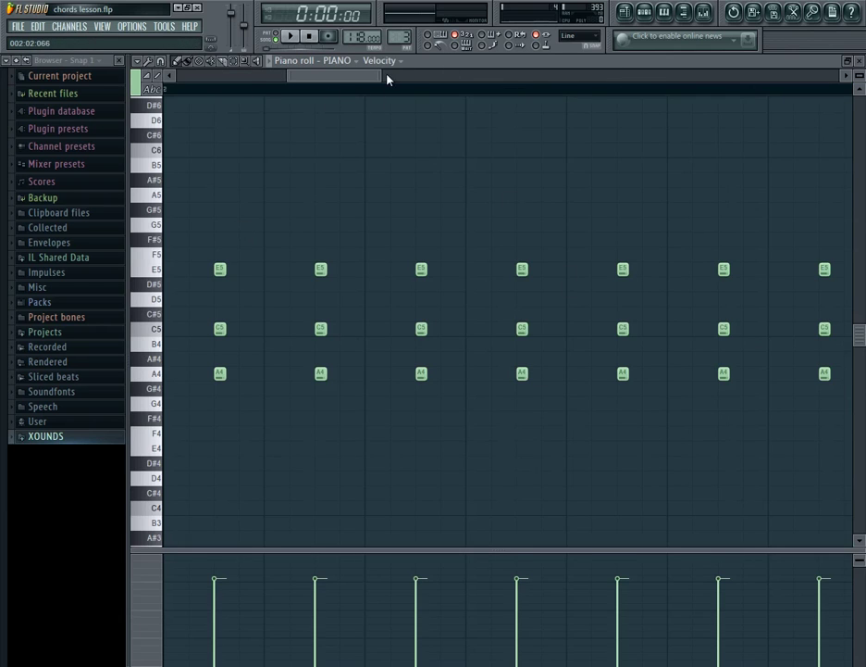
scroll(333, 91, down, 4)
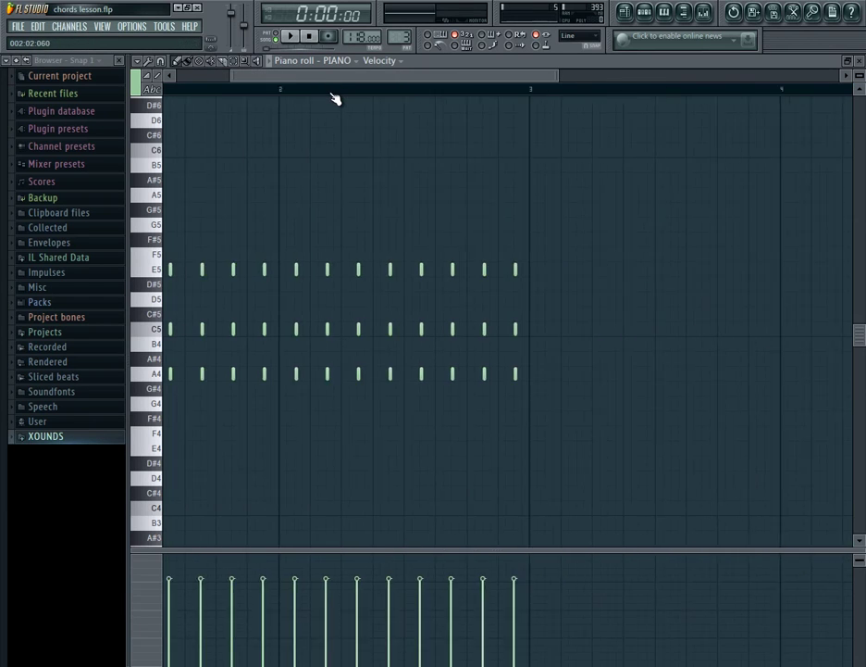
scroll(338, 85, up, 2)
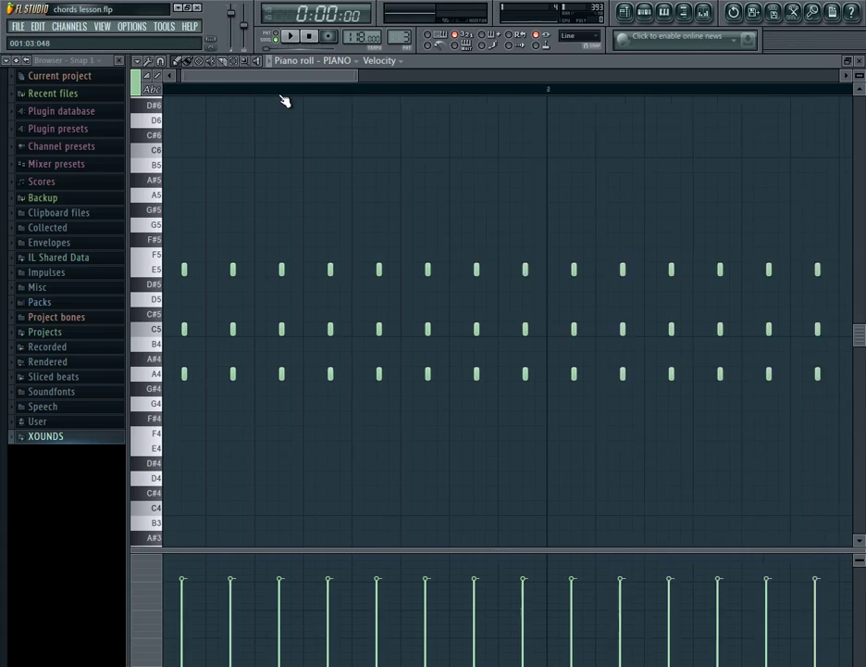
scroll(284, 97, up, 3)
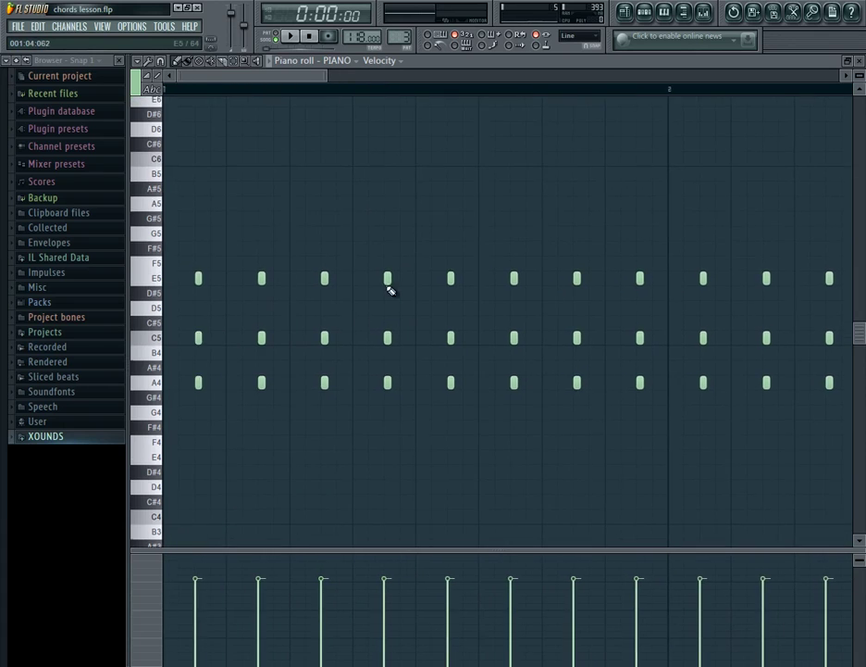
click(154, 381)
click(155, 341)
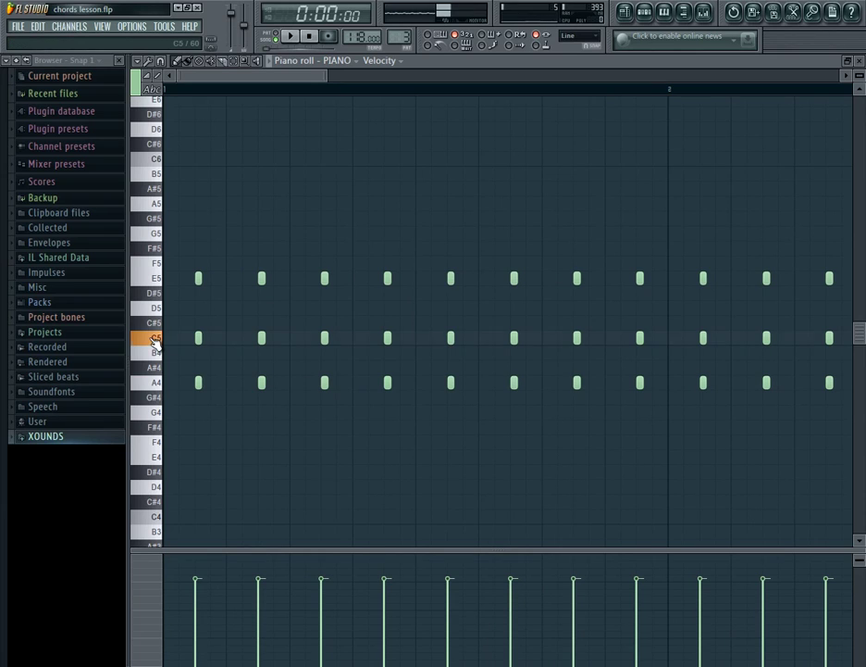
click(155, 279)
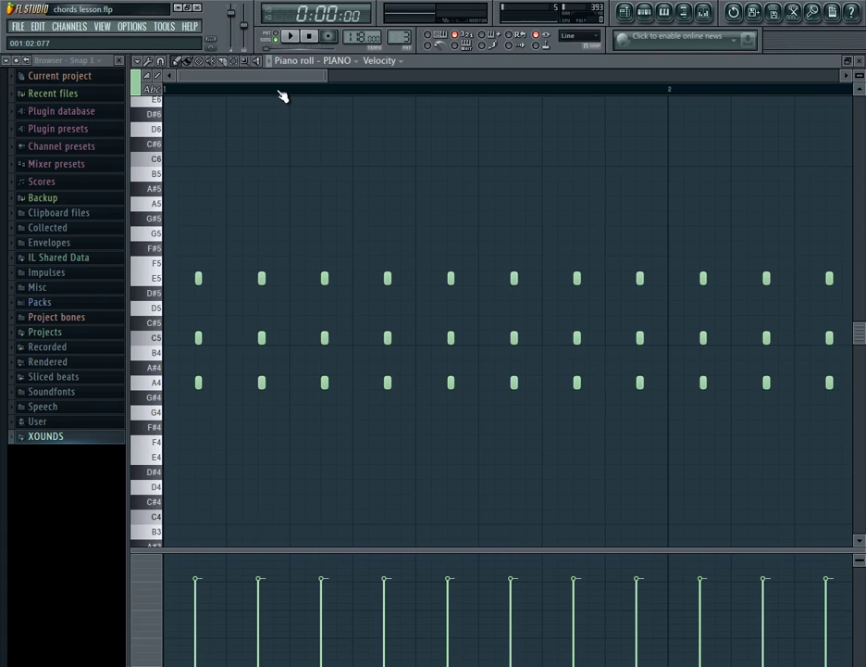
Play the PIANO pattern's repeated A4–C5–E5 chord stabs, then stop.
scroll(282, 95, down, 5)
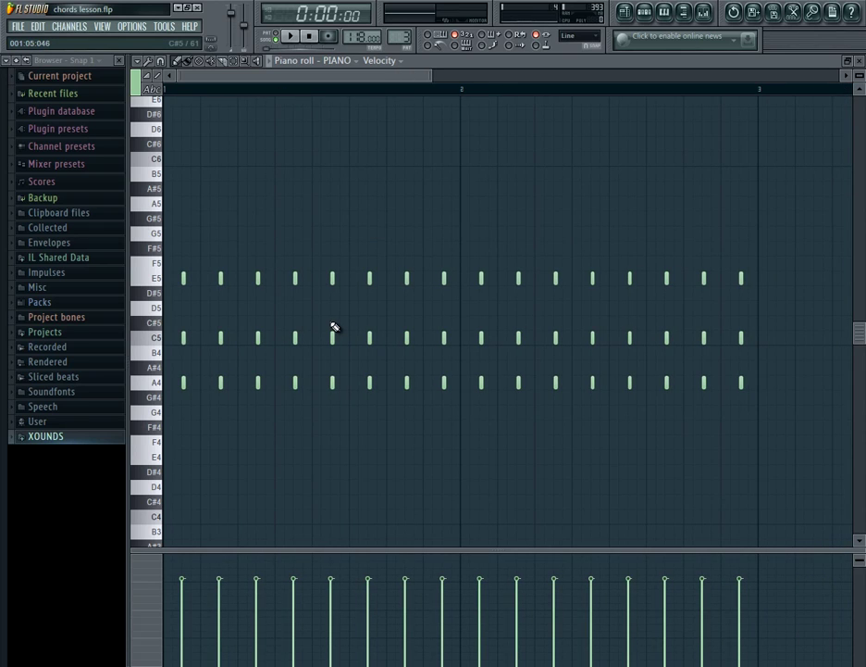
key(space)
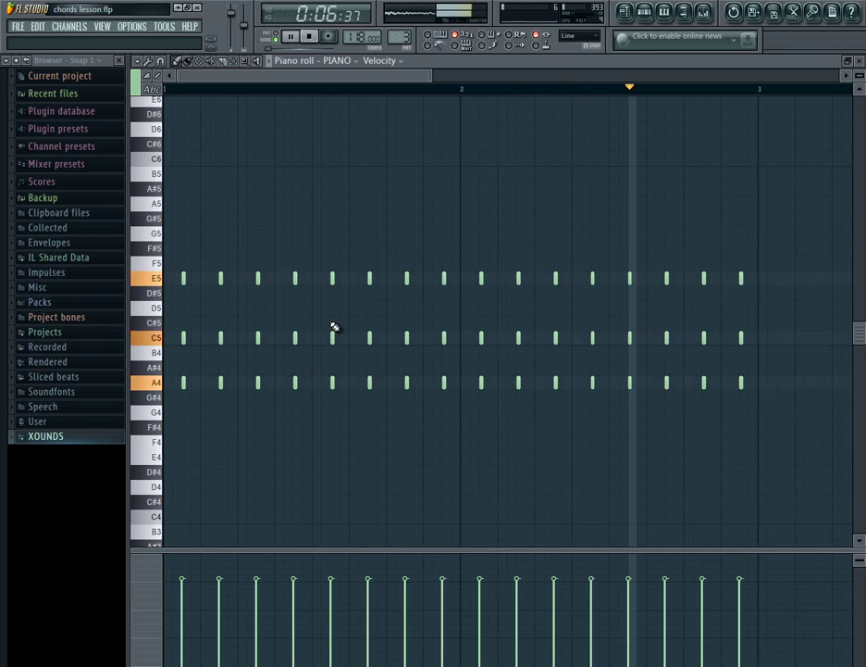
key(space)
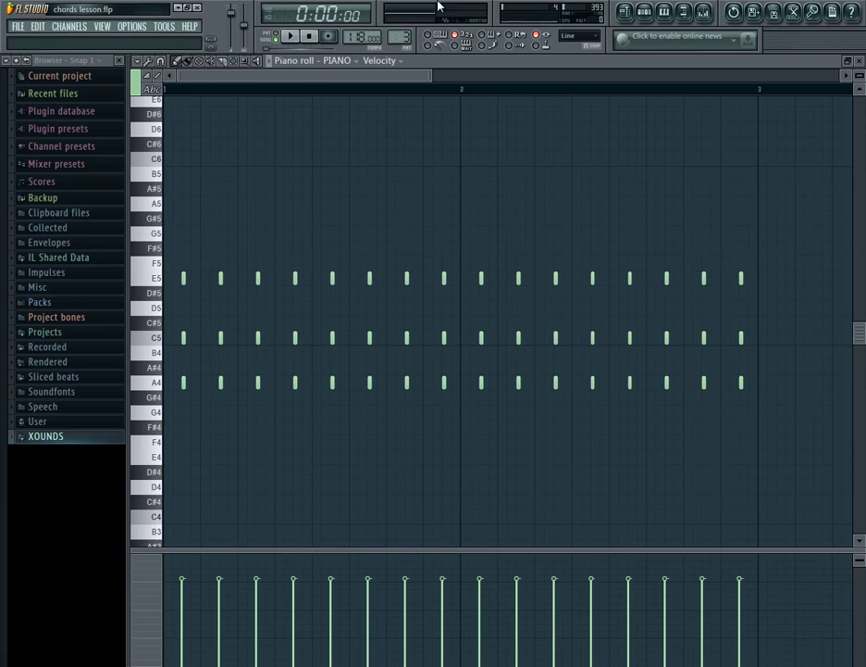
Play the song from CHORUS 01 at bar 5, stop, and reset the position to the start.
click(625, 11)
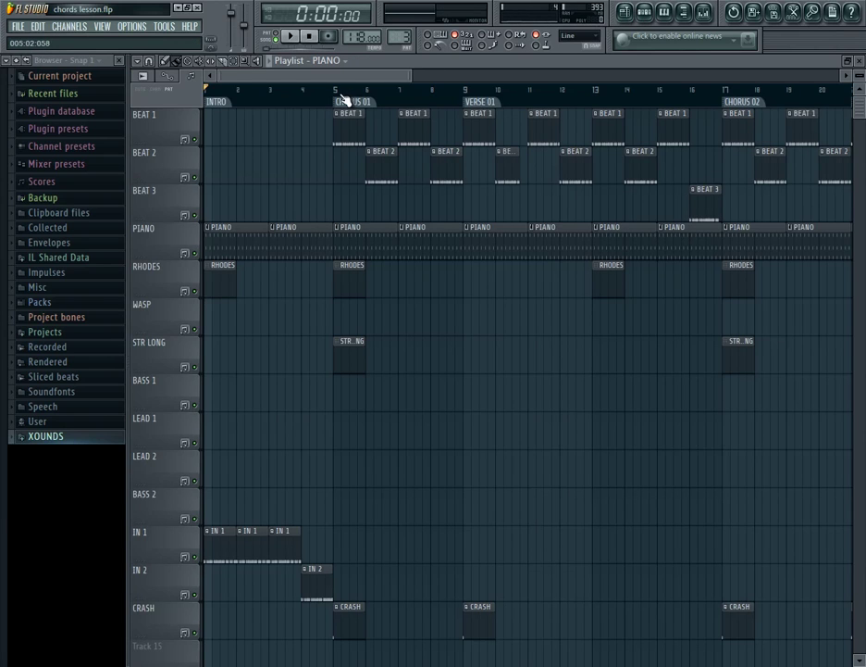
click(337, 90)
key(space)
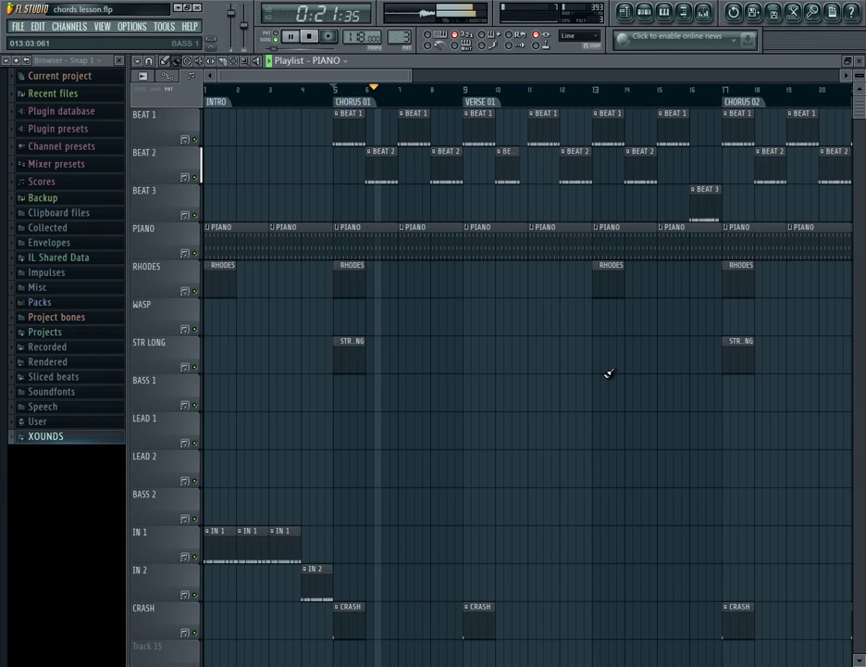
key(space)
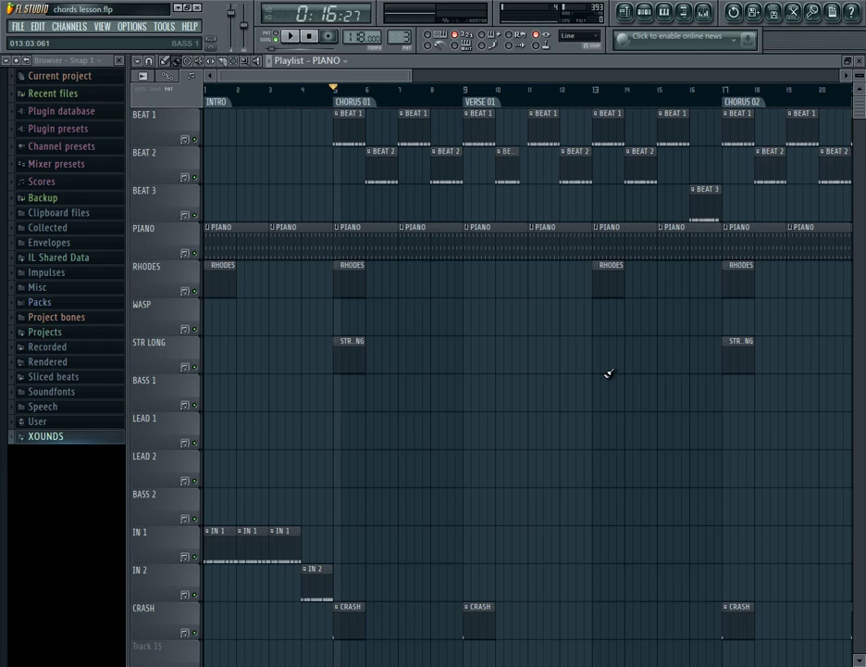
click(212, 98)
Make RHODES the current pattern and bring up the ePiano channel's options in the Channel Rack.
click(219, 280)
double_click(225, 283)
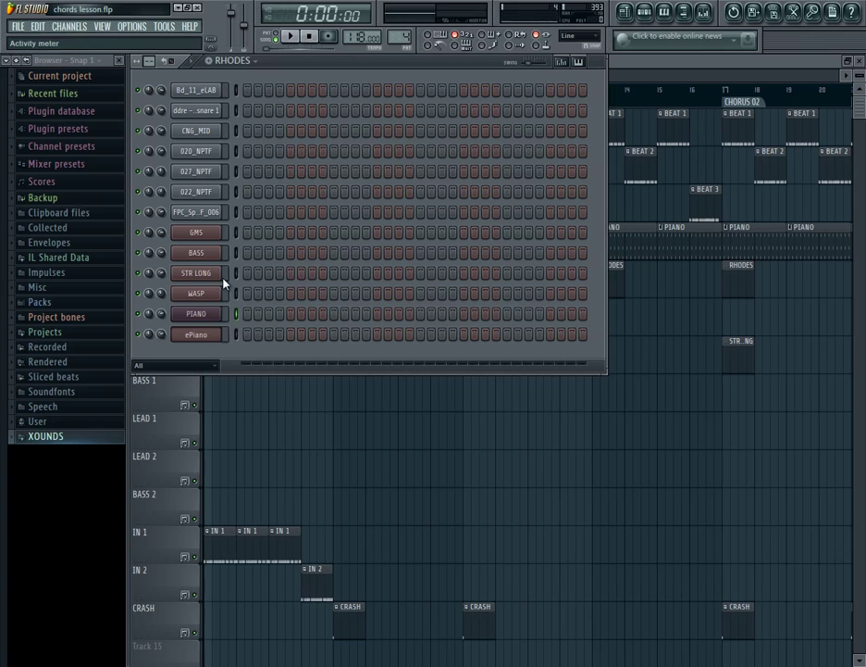
right_click(225, 312)
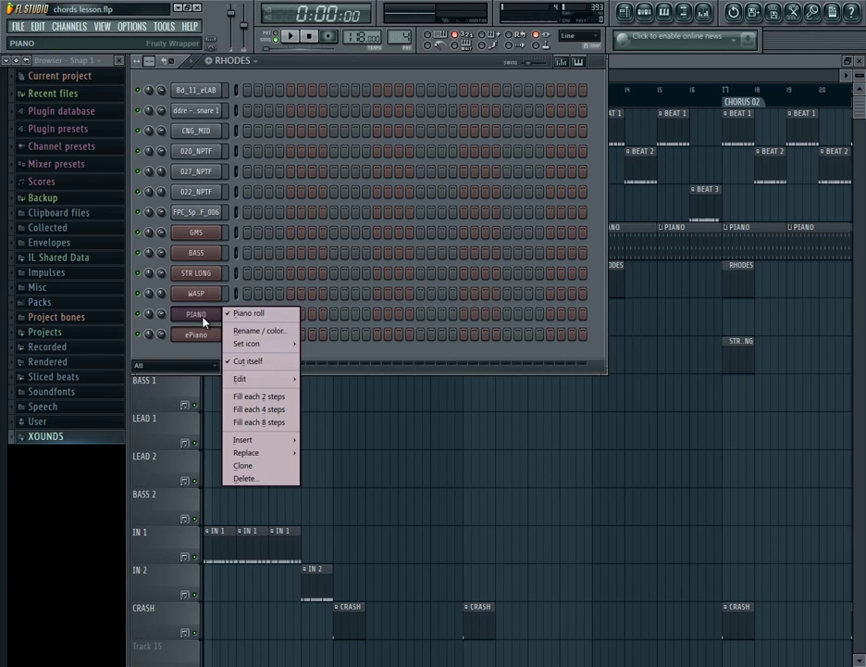
click(218, 334)
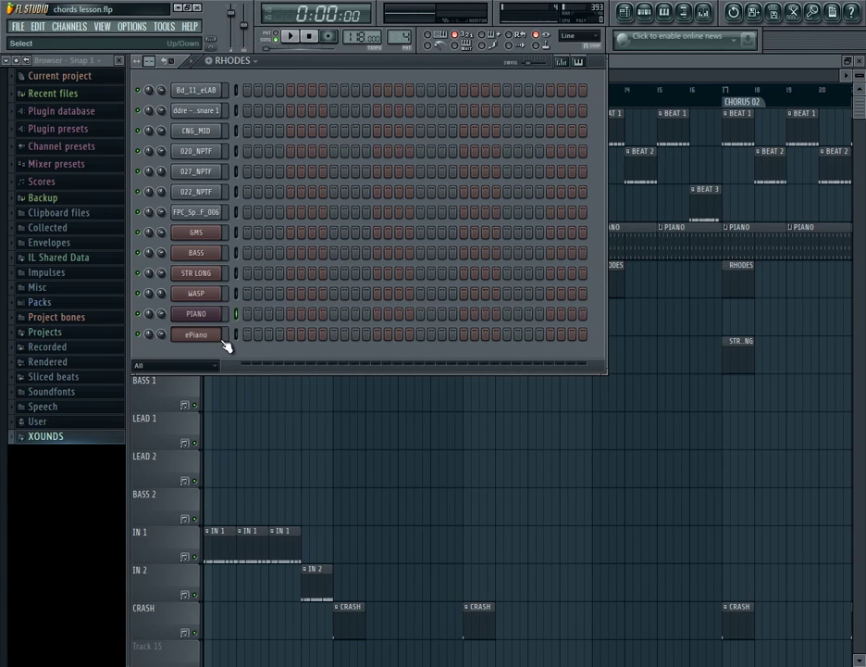
right_click(213, 333)
click(239, 334)
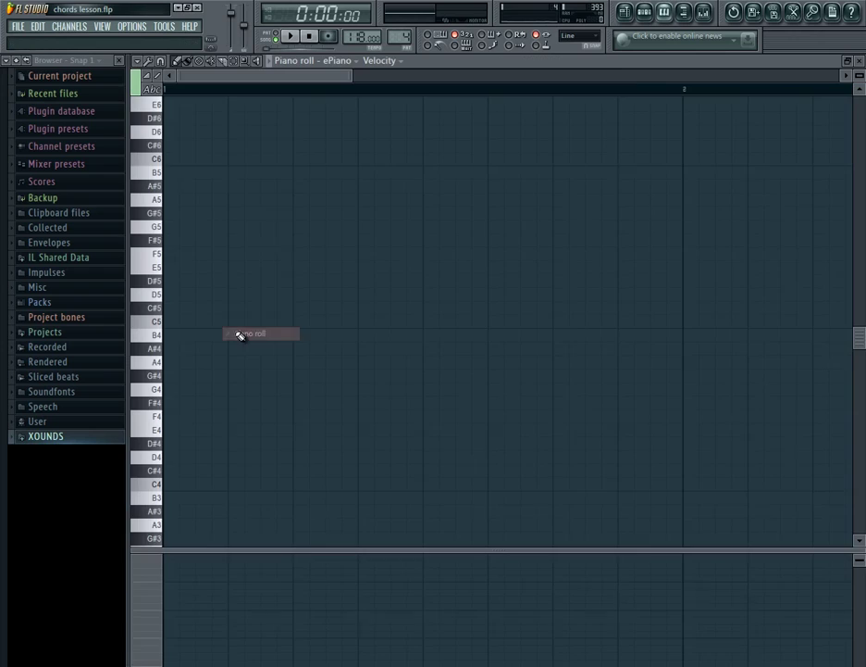
click(154, 268)
click(155, 333)
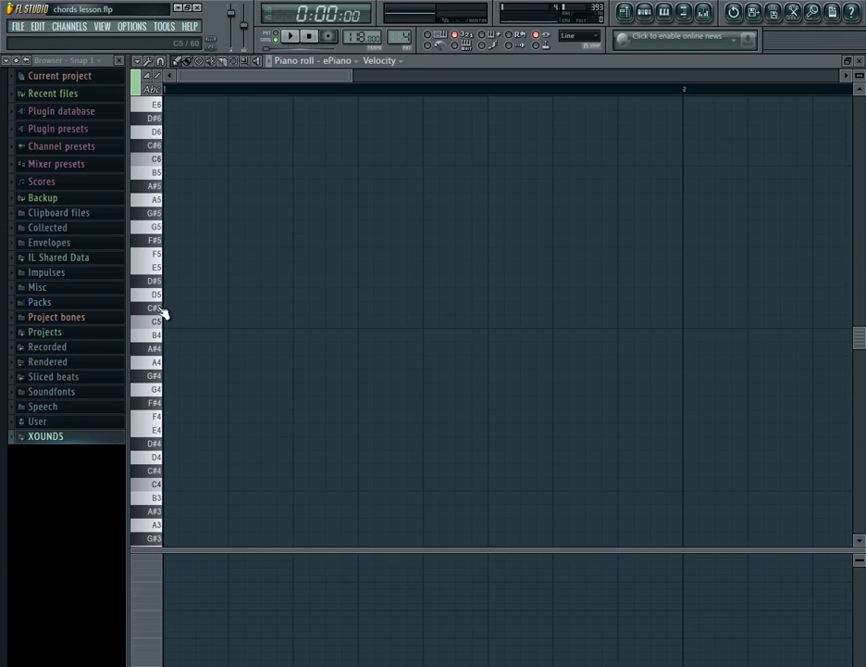
Draw an F5–A5–C6 chord at the pattern start, lengthen it, and audition it.
click(172, 255)
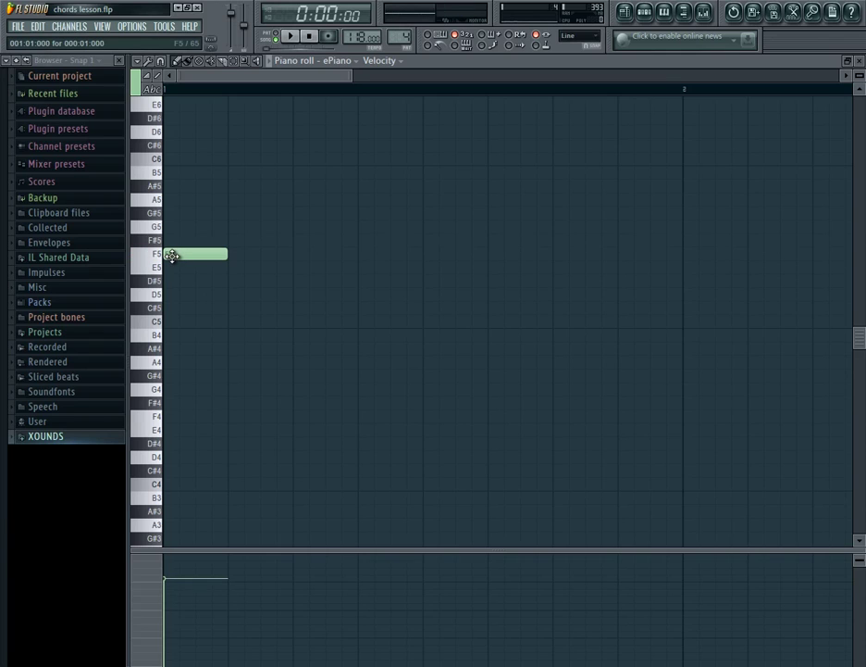
click(170, 200)
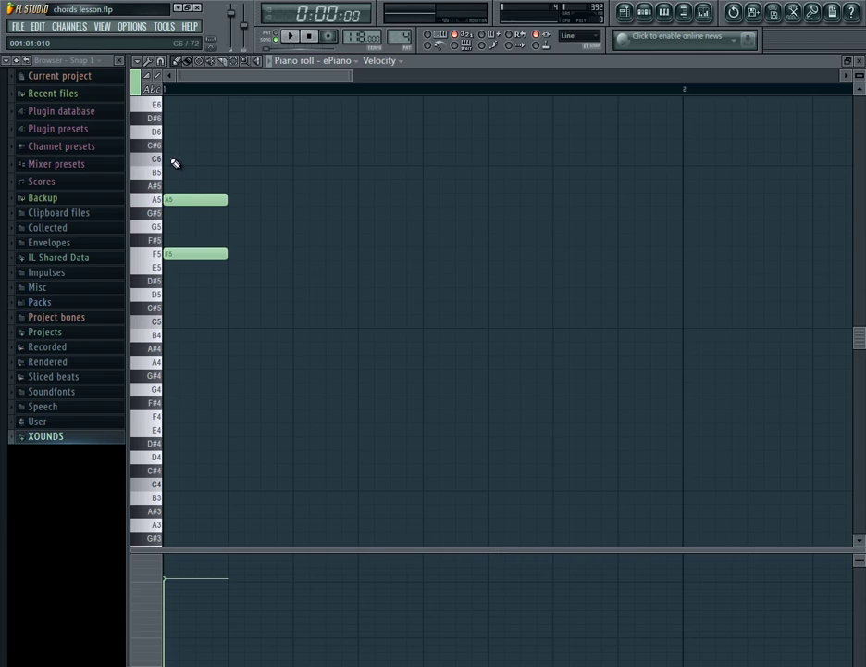
click(172, 160)
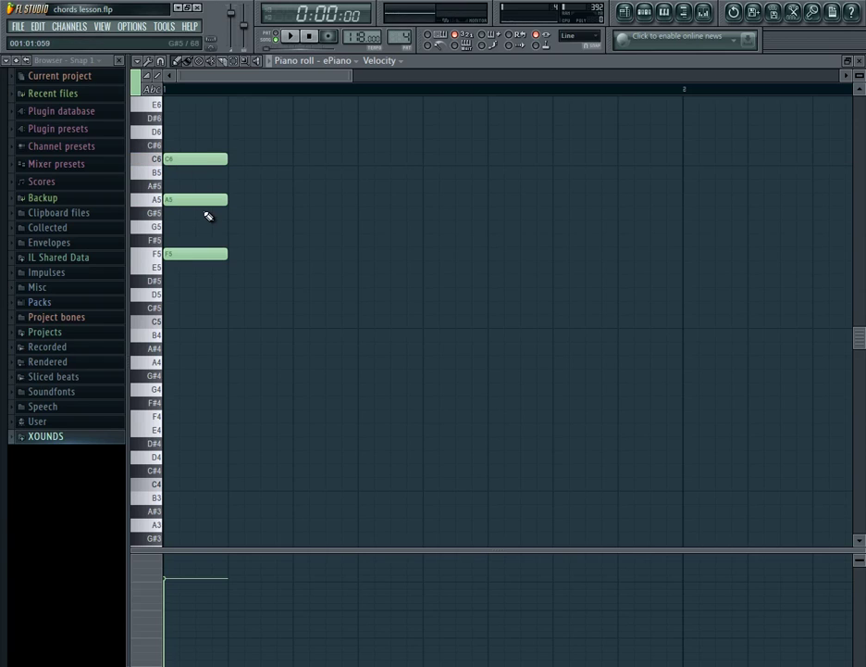
key(ctrl+a)
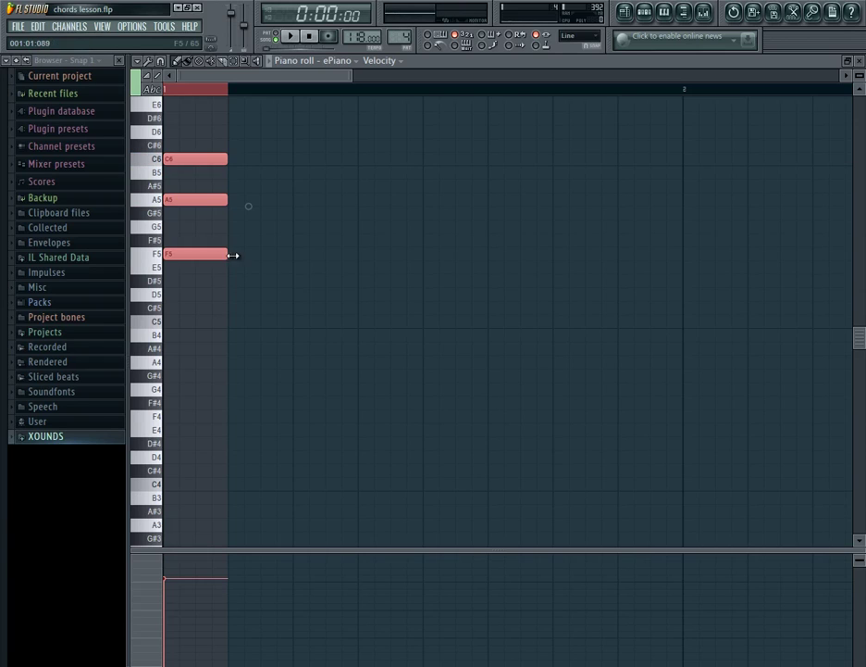
drag(231, 254, 419, 254)
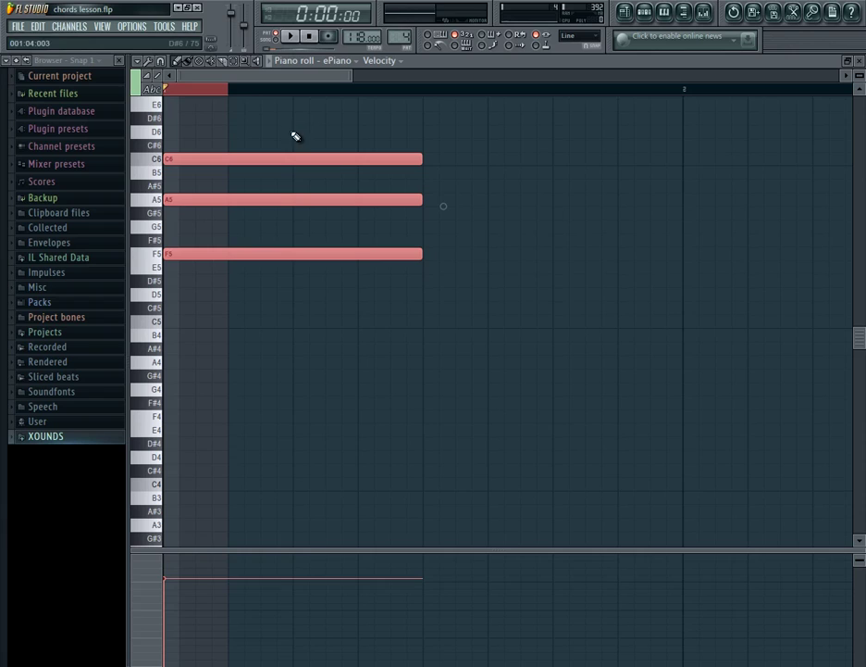
key(space)
key(space)
click(170, 89)
key(space)
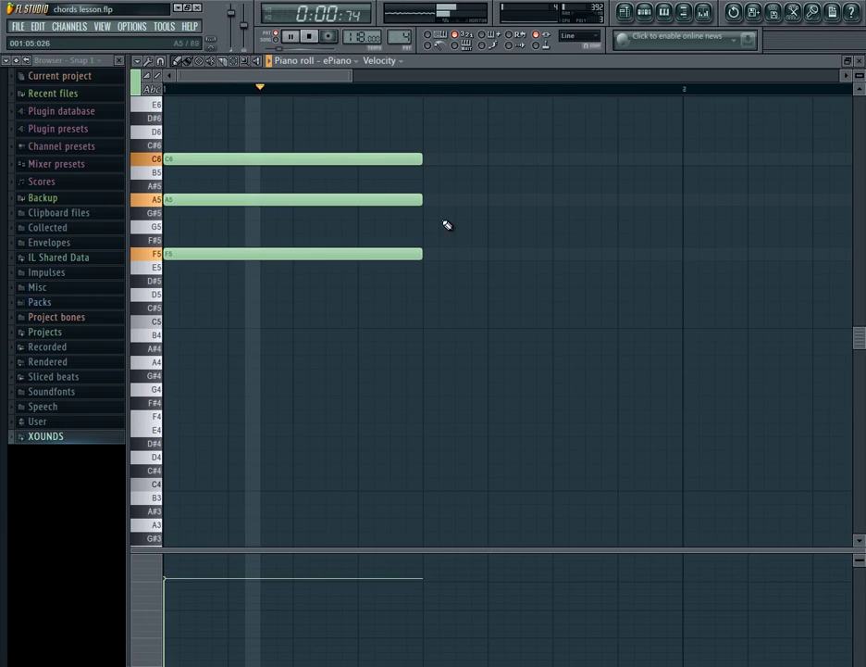
key(space)
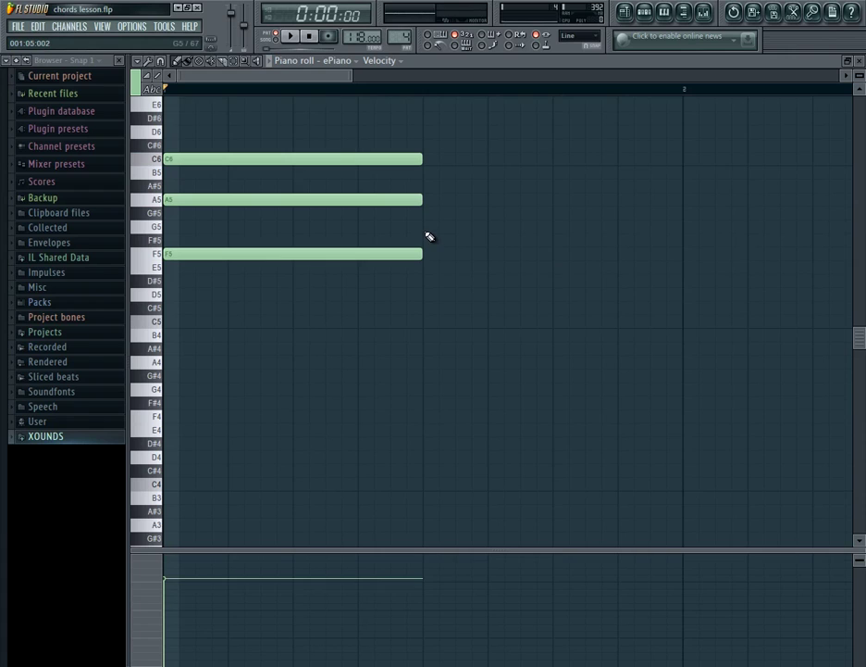
Add a G5–B5–D6 chord after the first, raising A#5 to B5, and audition both chords.
click(424, 228)
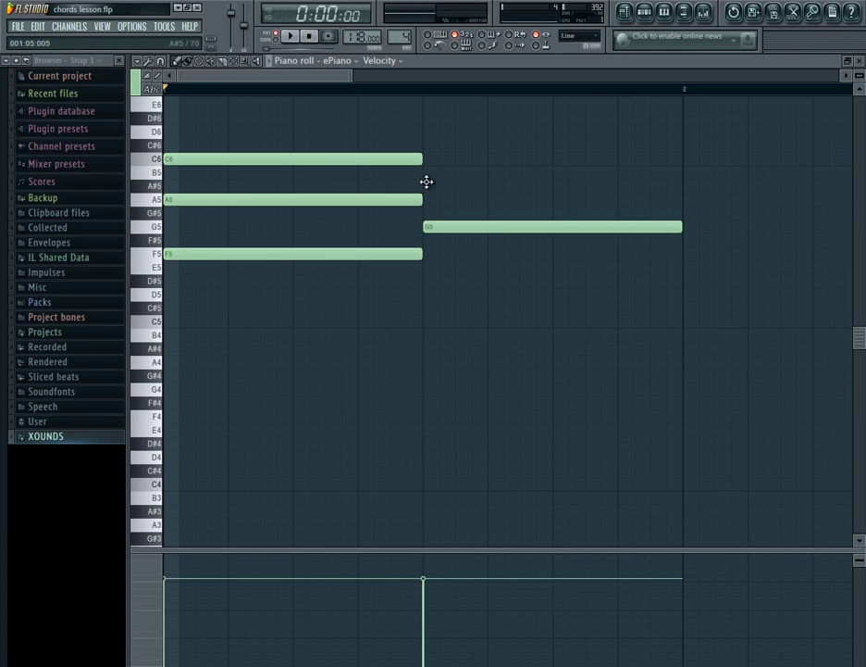
click(427, 181)
click(424, 131)
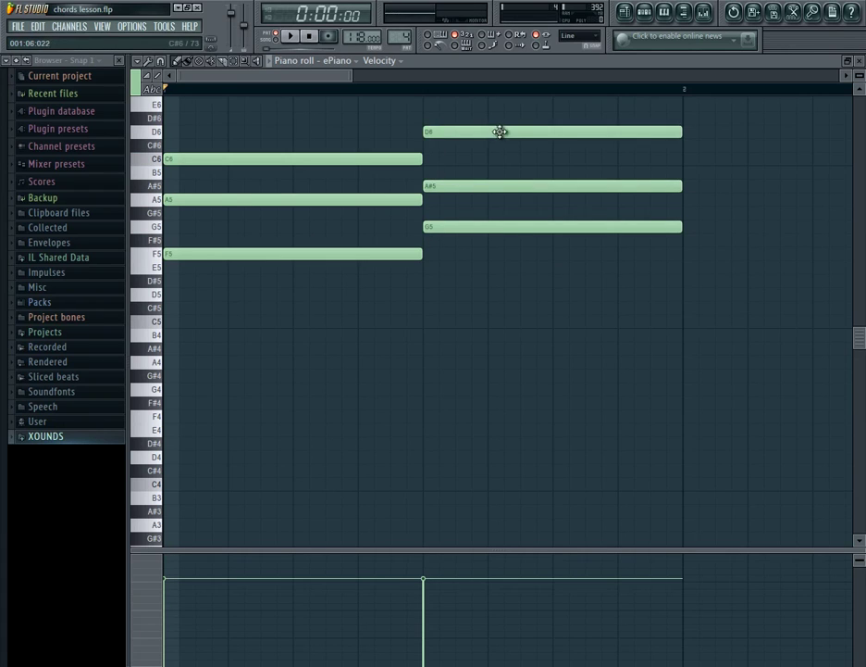
key(space)
scroll(379, 97, down, 3)
scroll(383, 95, down, 2)
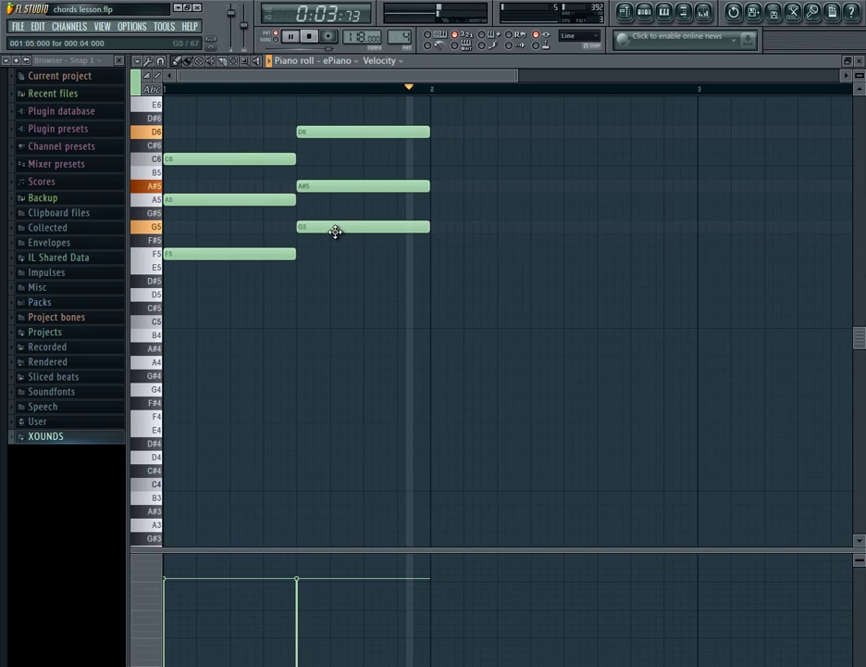
key(space)
drag(320, 188, 320, 176)
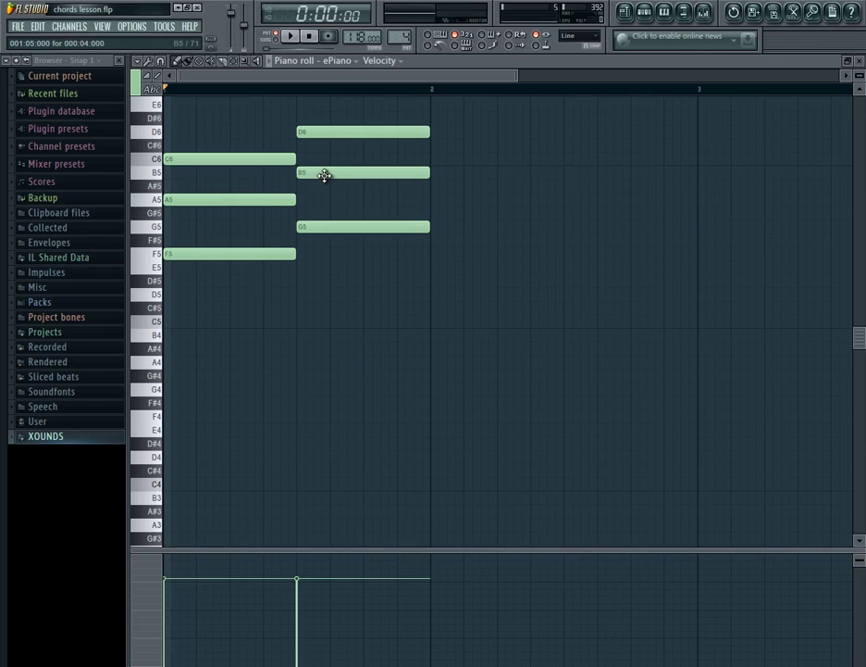
key(space)
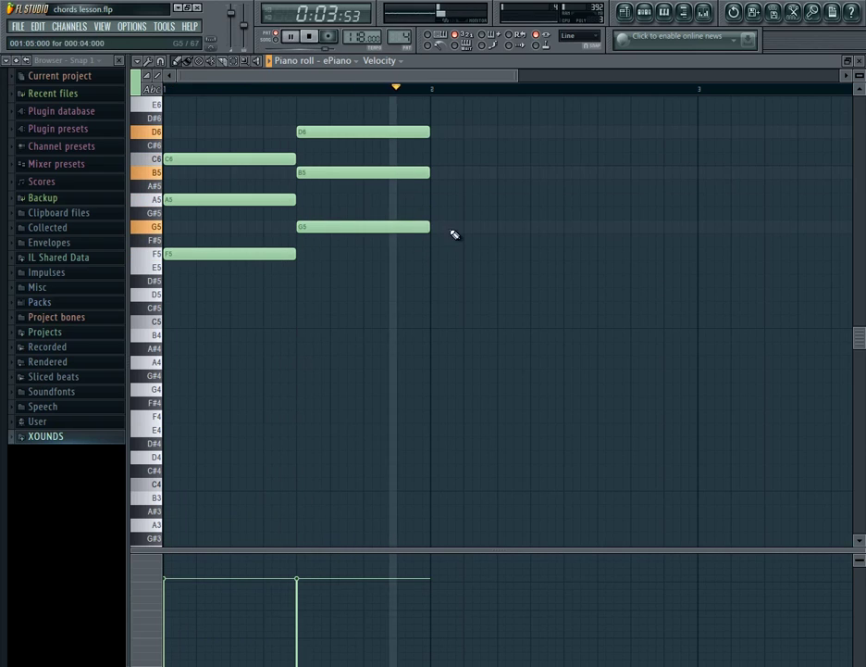
key(space)
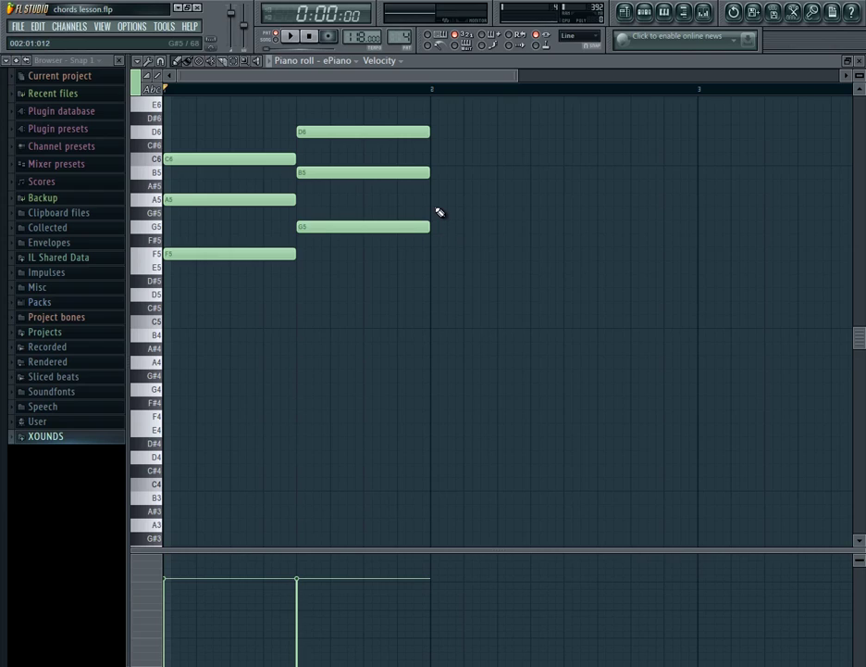
Draw an A5–C6–E6 chord at bar 2, stretch it to bar 3, and play the progression.
drag(440, 213, 439, 192)
drag(430, 151, 432, 165)
click(432, 106)
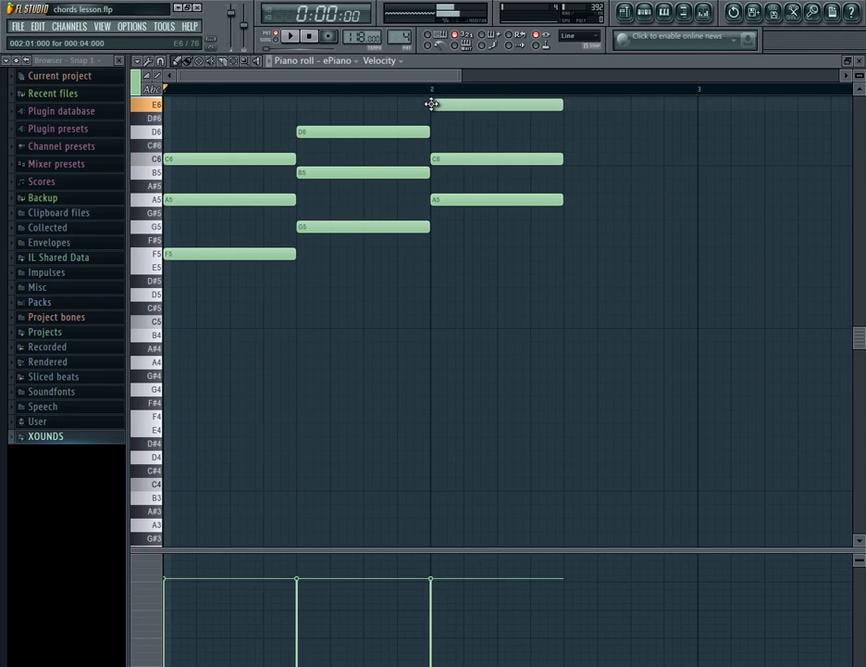
scroll(472, 250, up, 3)
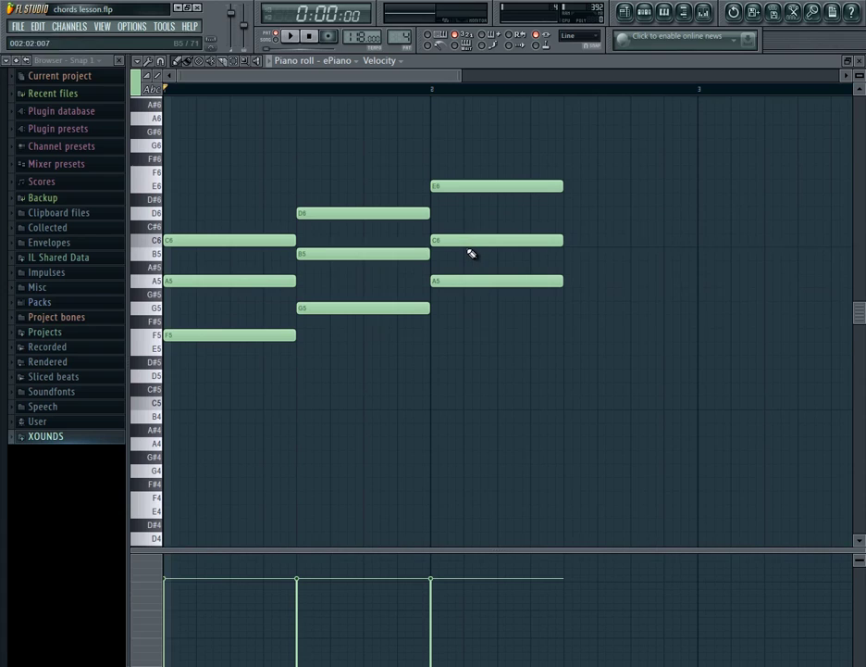
key(space)
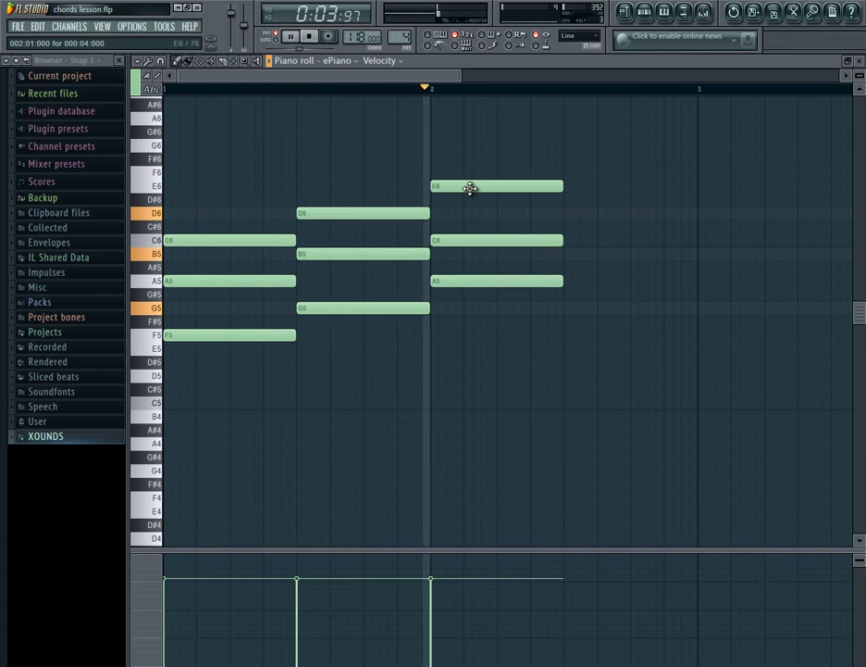
key(space)
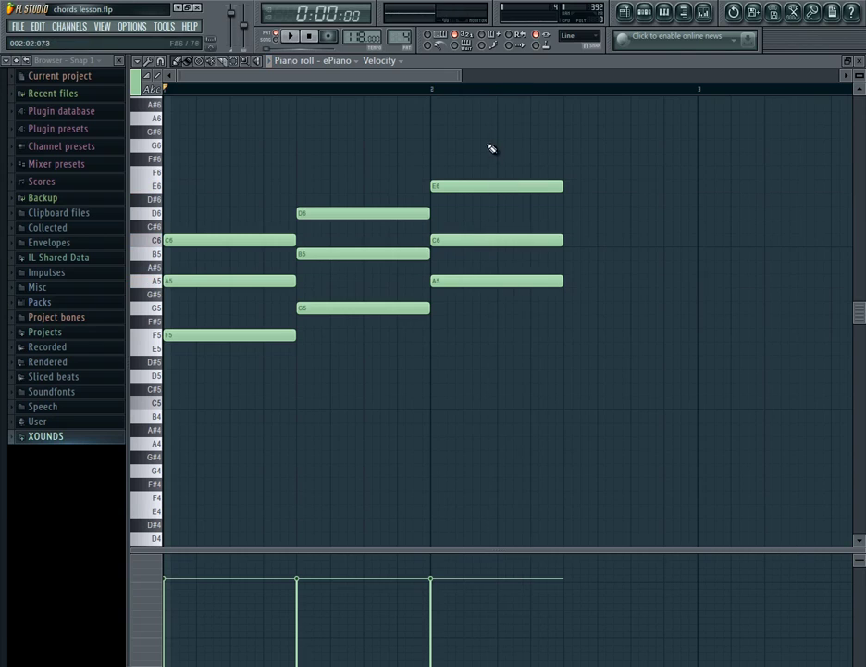
drag(466, 124, 524, 349)
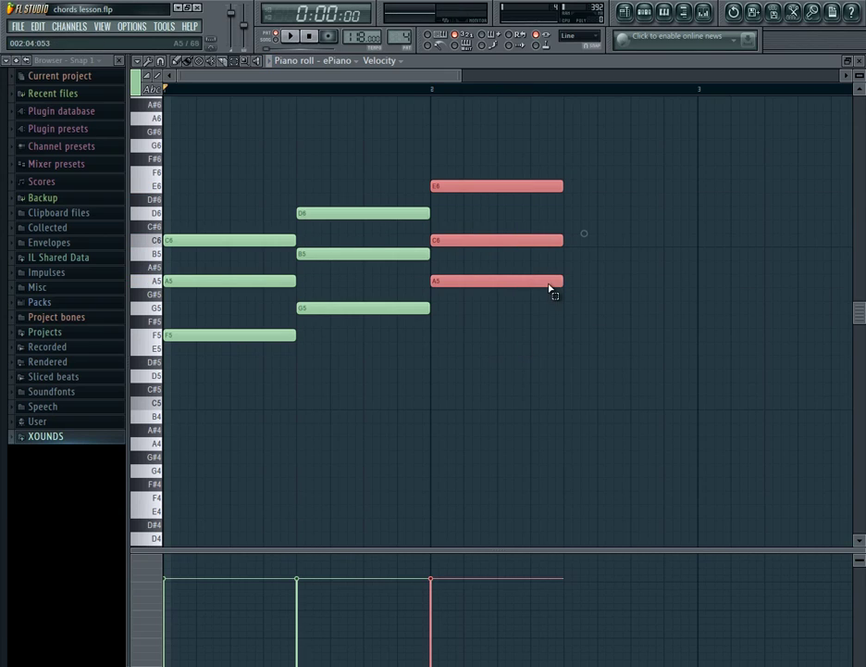
drag(563, 284, 694, 280)
key(space)
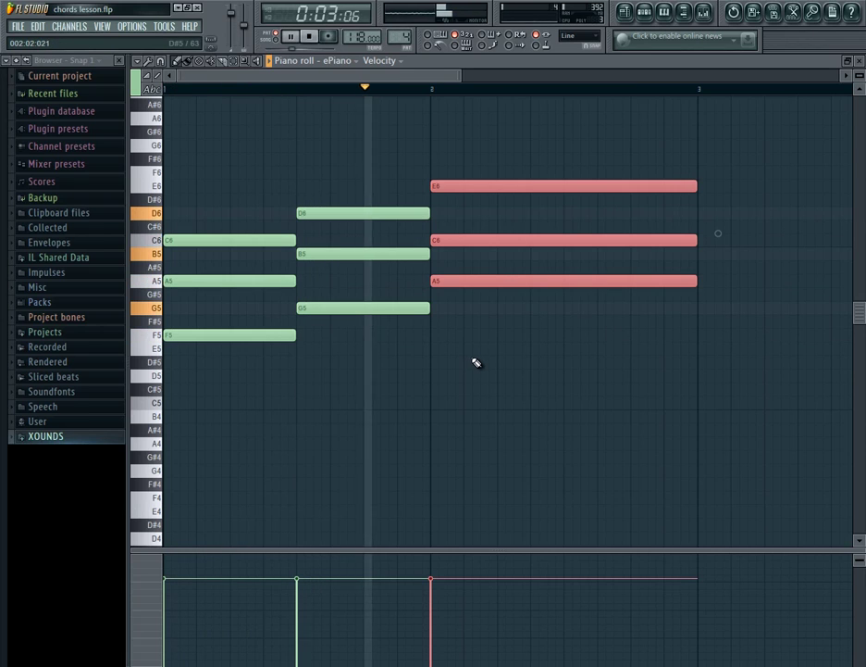
key(space)
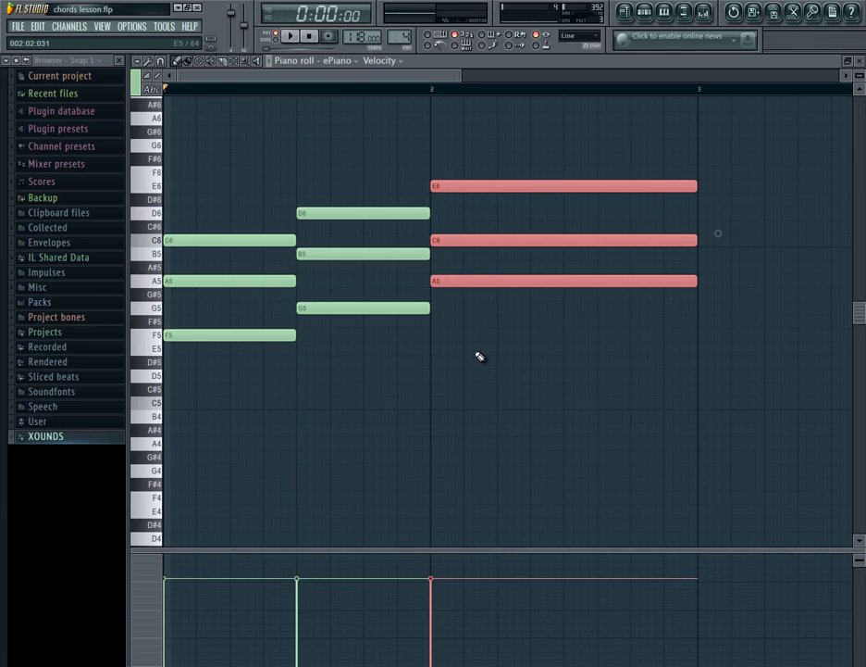
key(ctrl+a)
scroll(197, 356, down, 3)
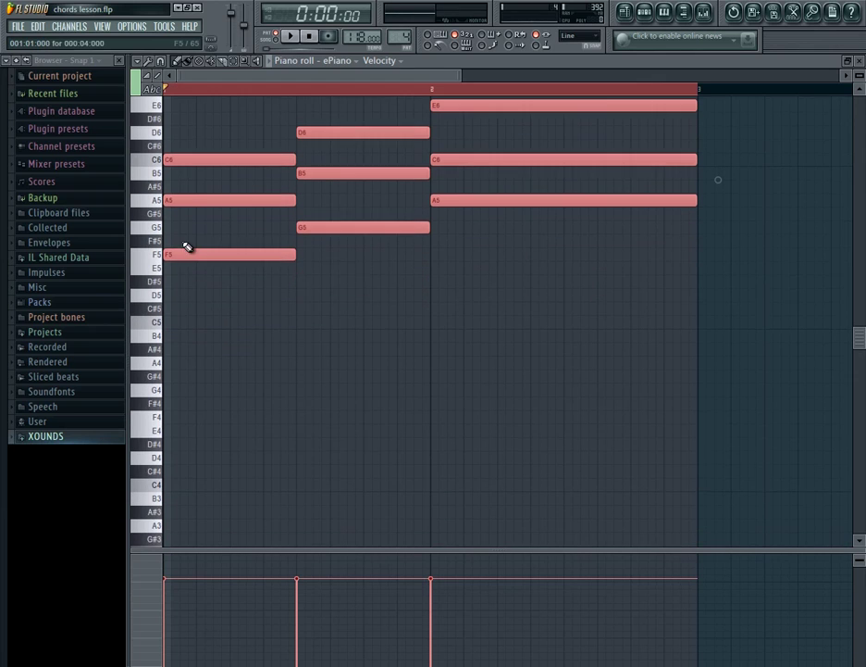
drag(170, 252, 155, 417)
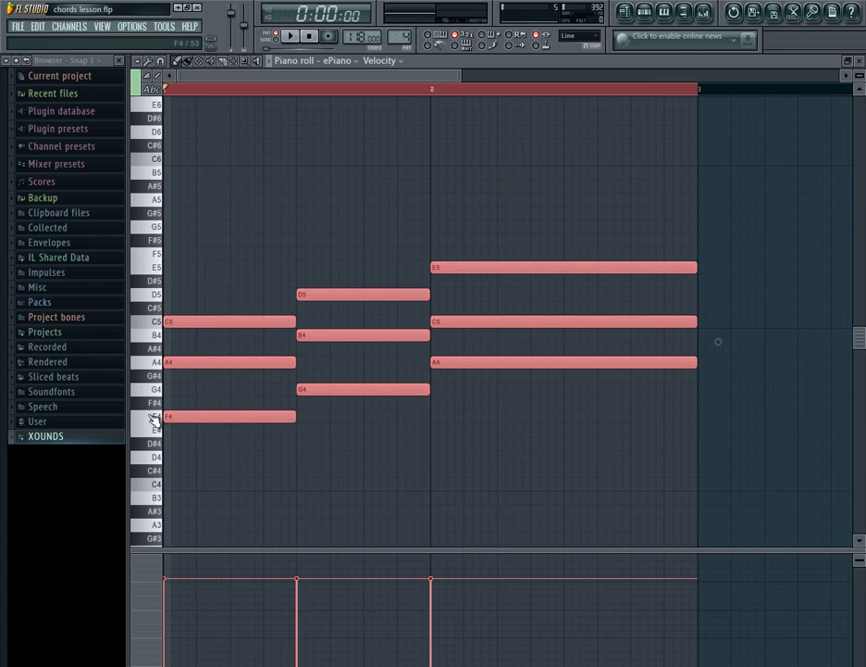
click(154, 417)
click(155, 360)
key(space)
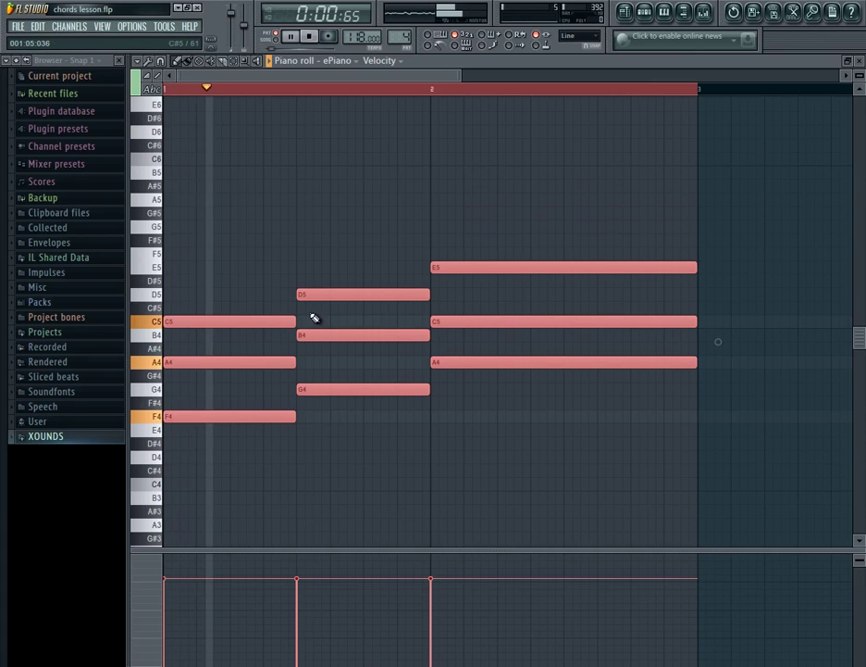
scroll(407, 204, down, 3)
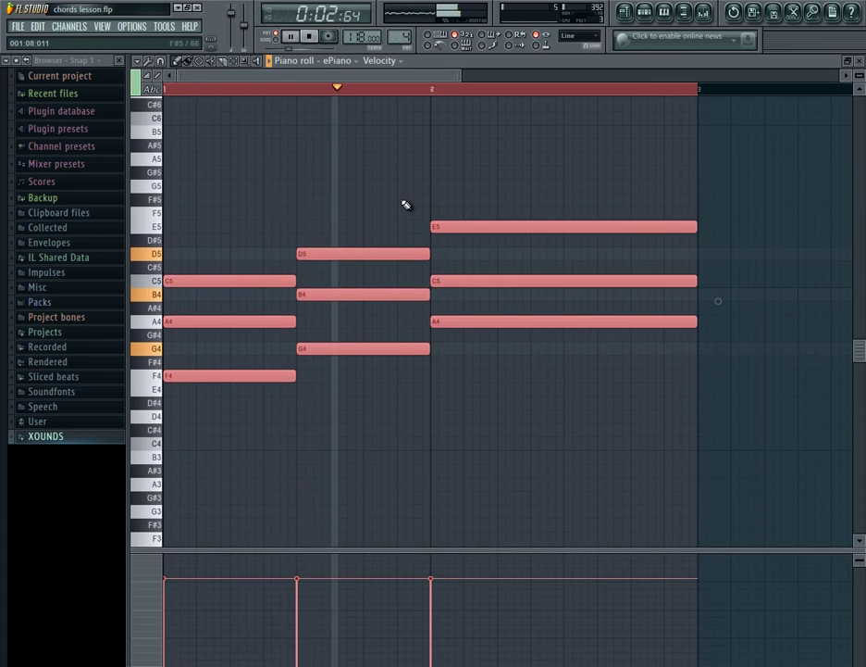
key(space)
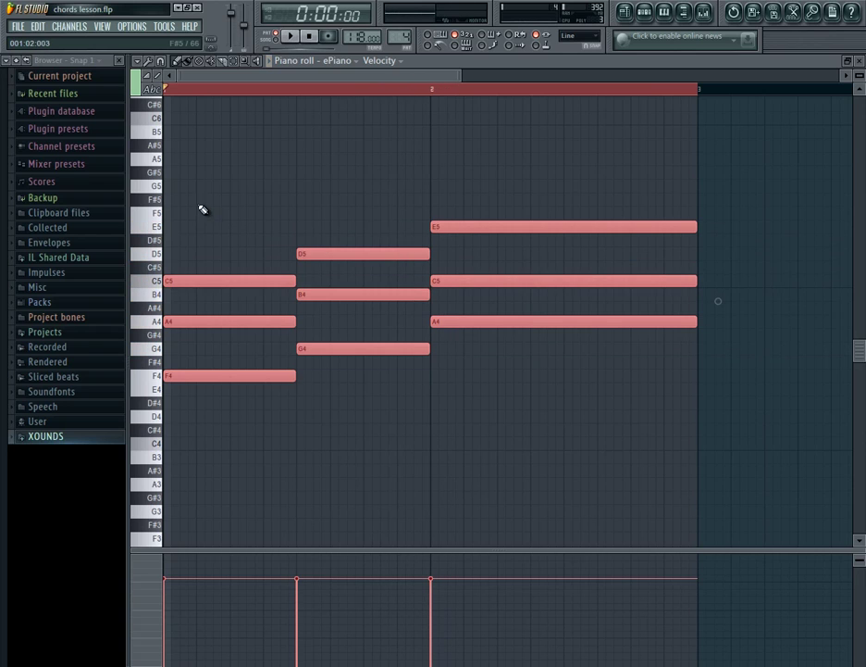
Switch the Playlist to Song mode and play the song through once.
click(623, 11)
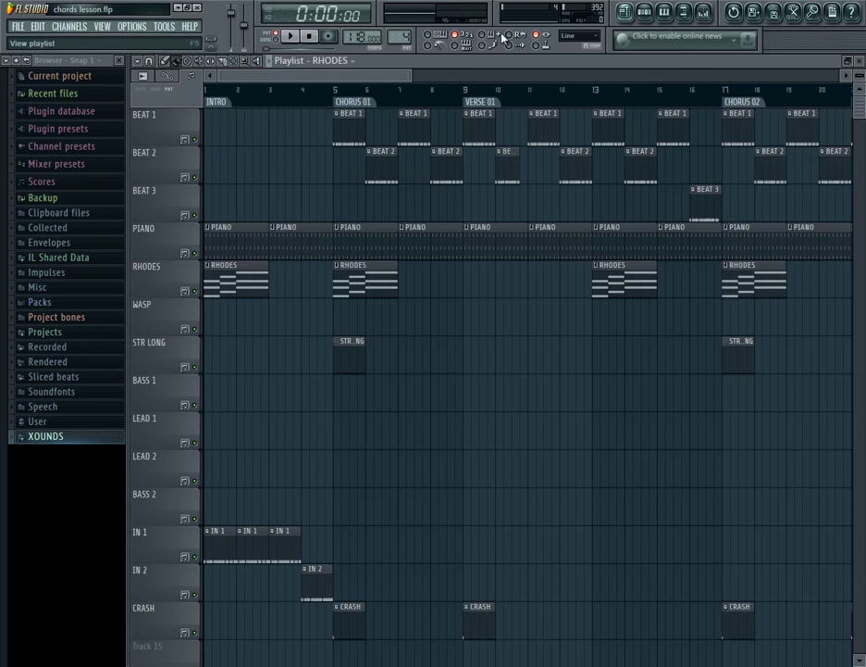
click(283, 43)
key(space)
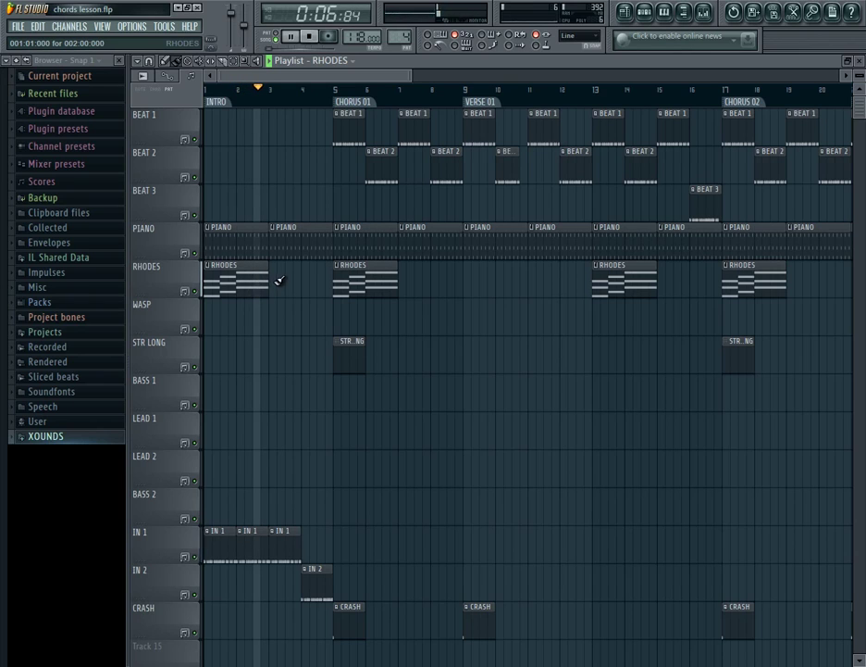
key(space)
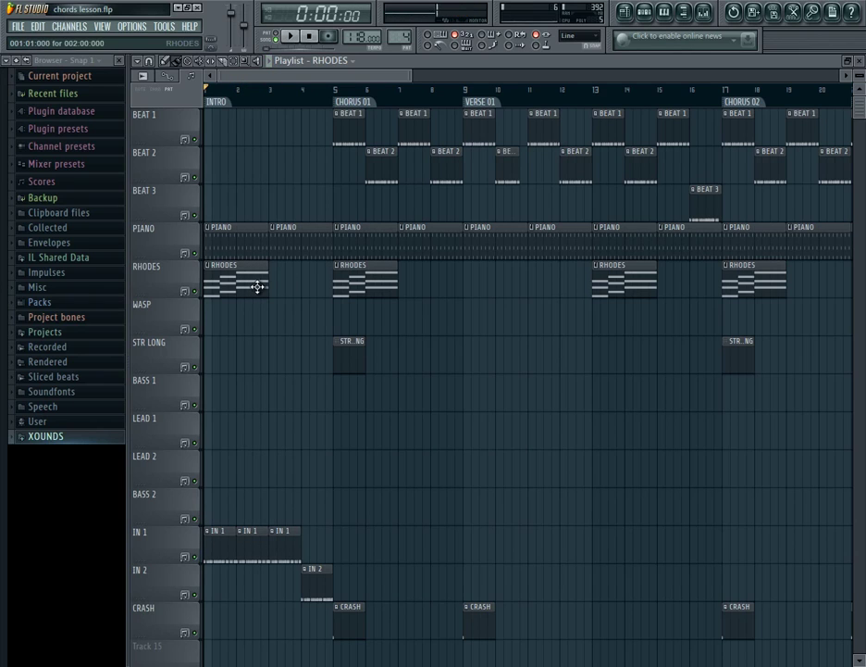
Paint RHODES clips at bars 3, 7 and 9, then open a RHODES clip's piano roll.
click(277, 283)
key(space)
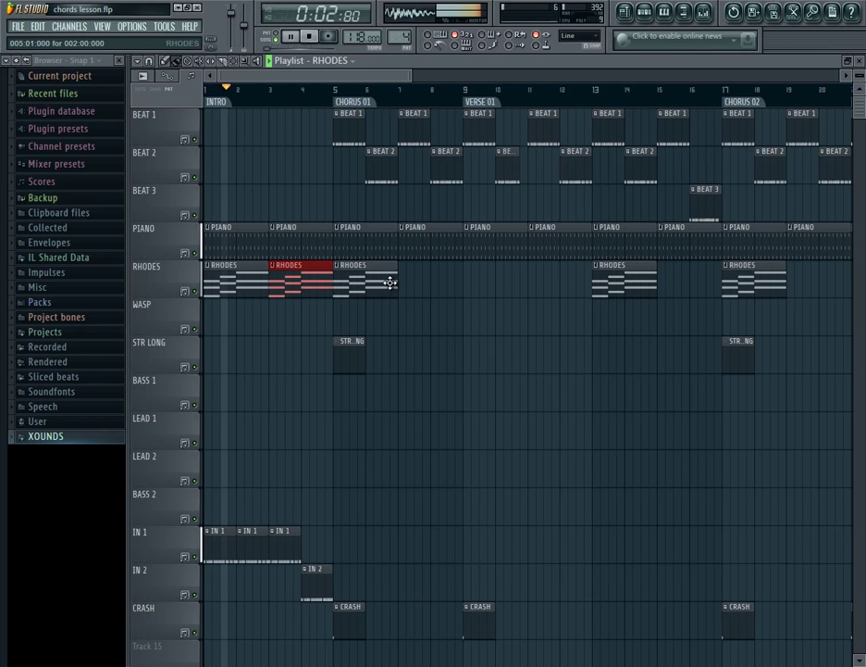
click(410, 285)
drag(414, 281, 407, 282)
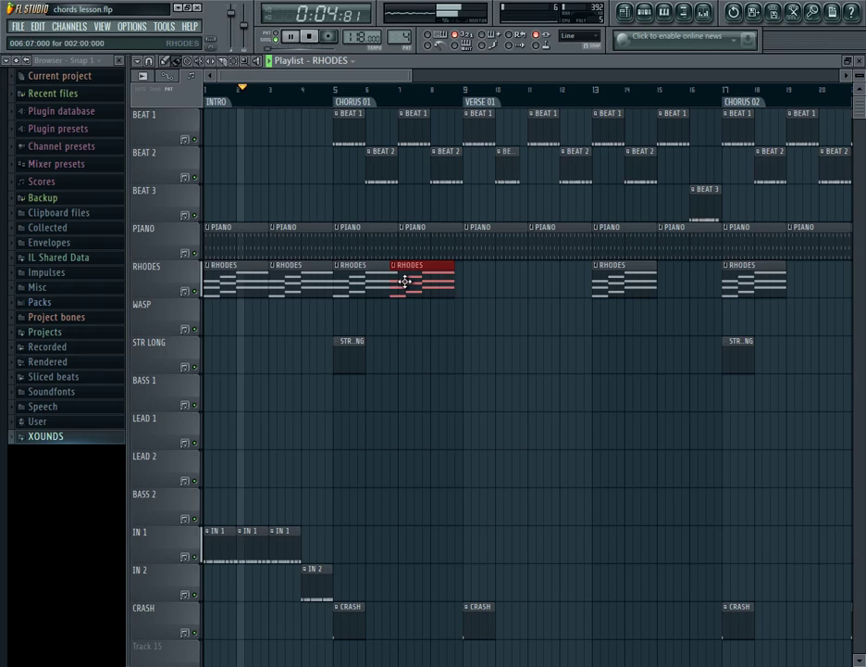
click(473, 284)
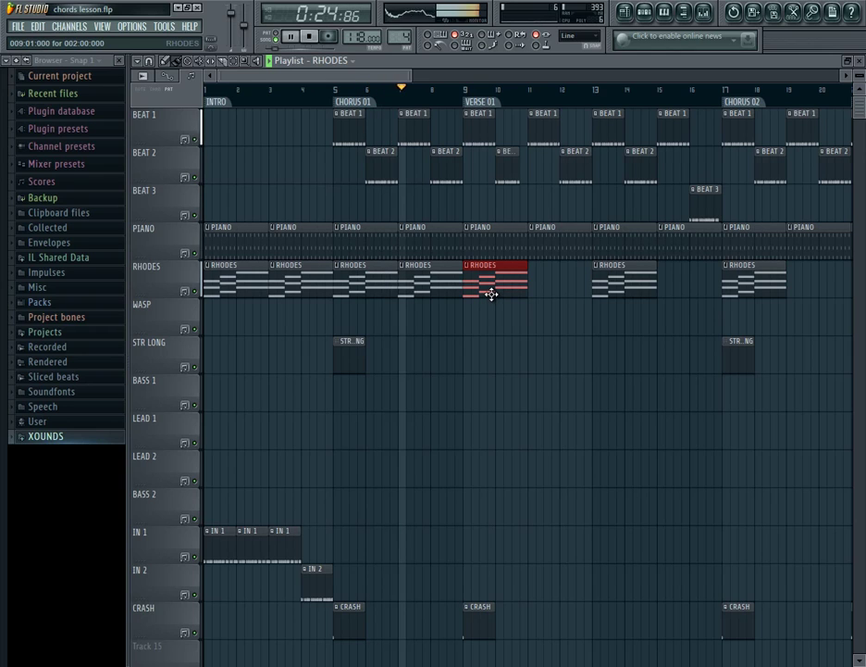
key(space)
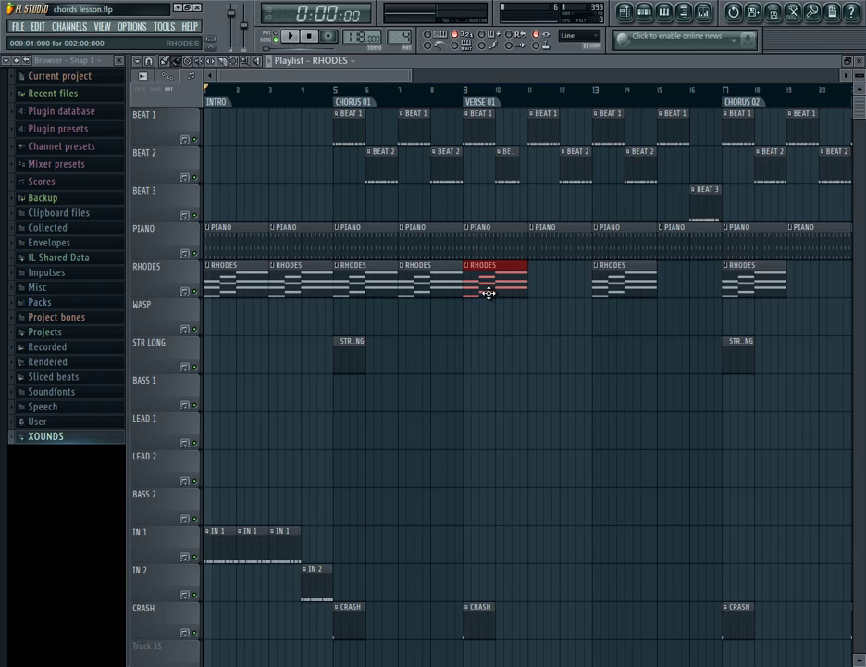
click(333, 89)
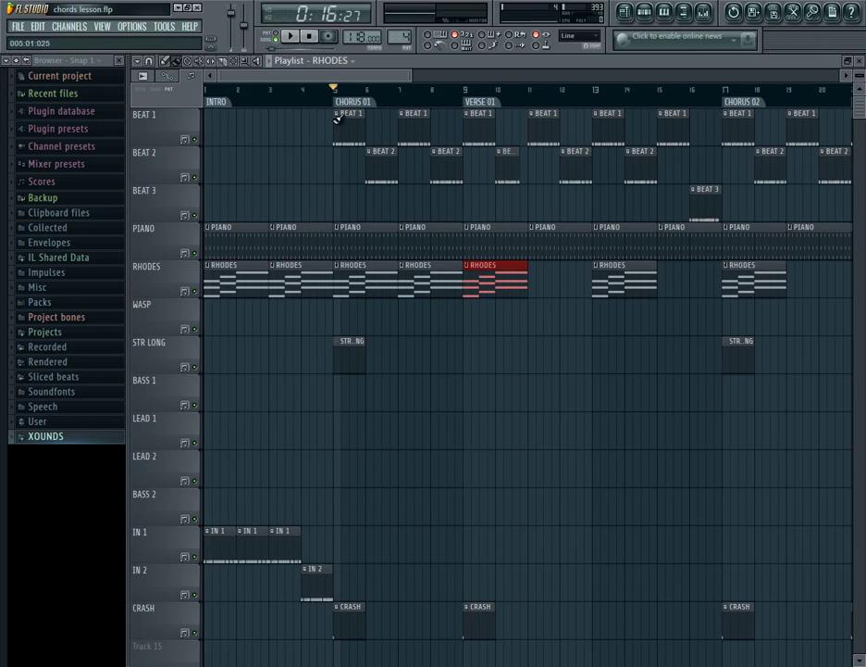
double_click(357, 266)
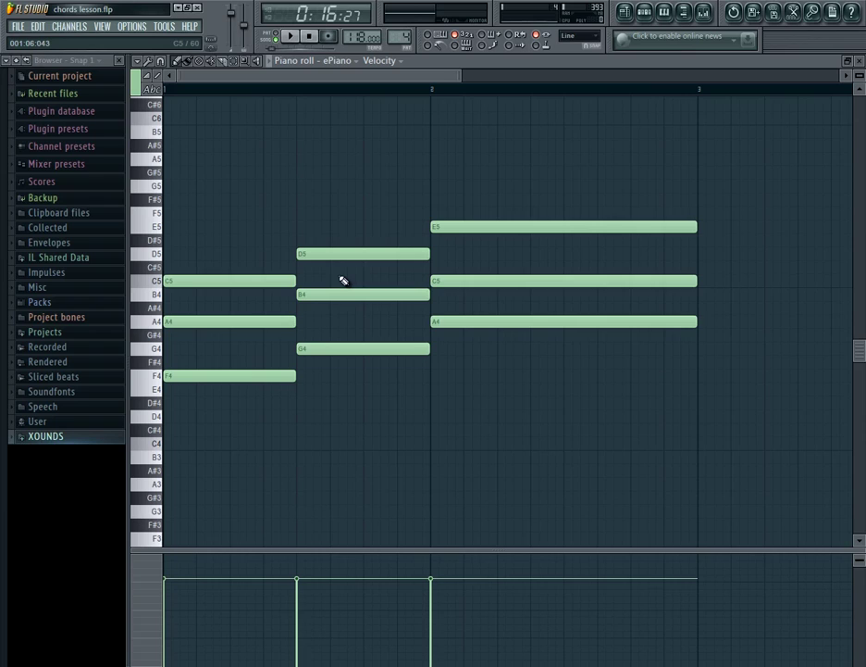
Add a D4 under the first chord, trim it to the chord's length, and delete C5.
click(169, 417)
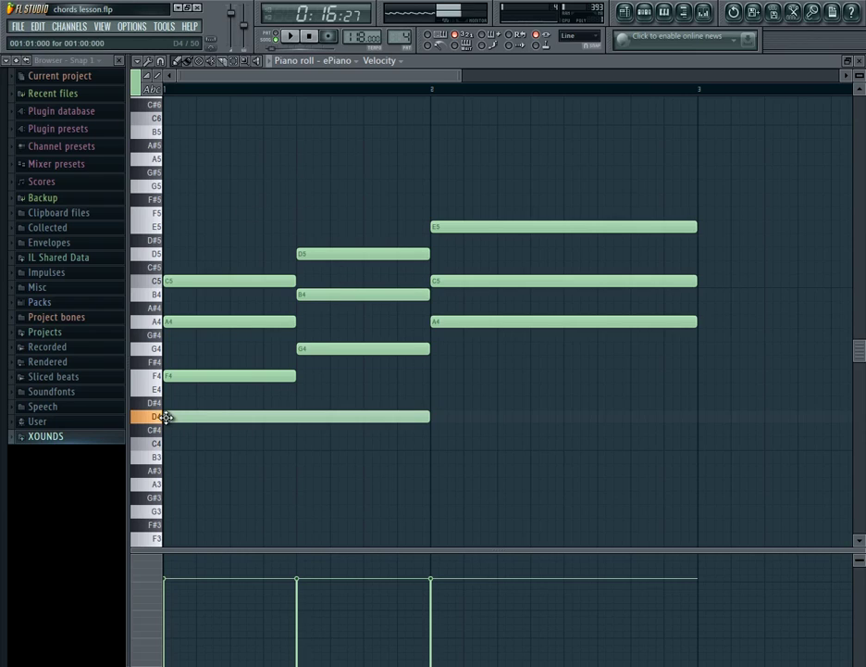
drag(427, 416, 296, 417)
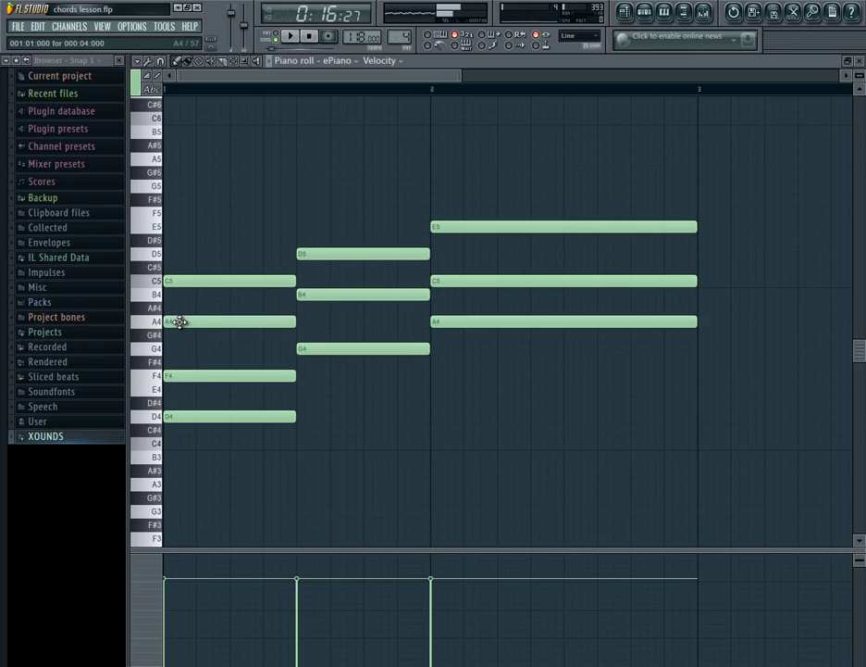
right_click(198, 280)
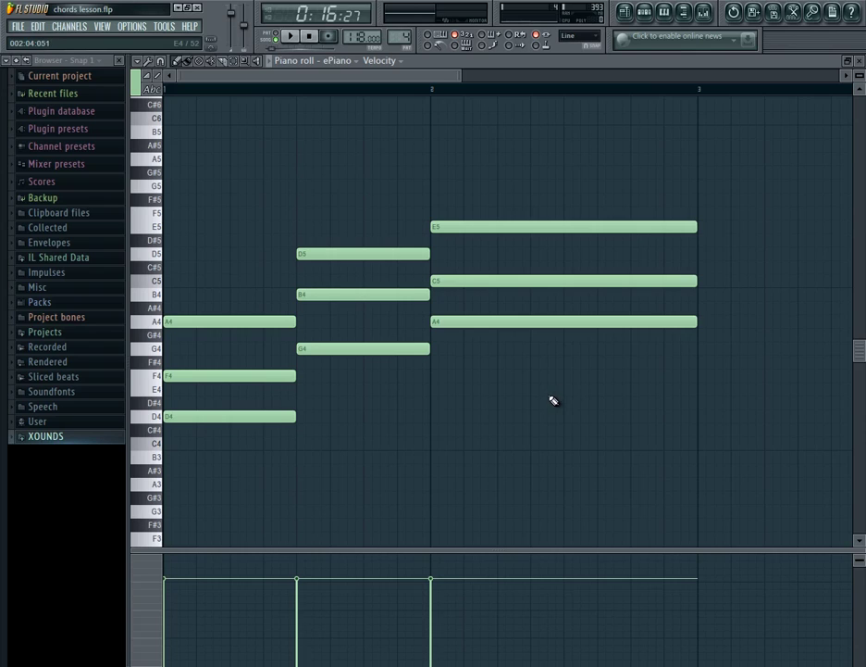
Halve the third chord's length and turn it into F4–A4–C5 by adding F4 and removing E5.
drag(553, 400, 574, 185)
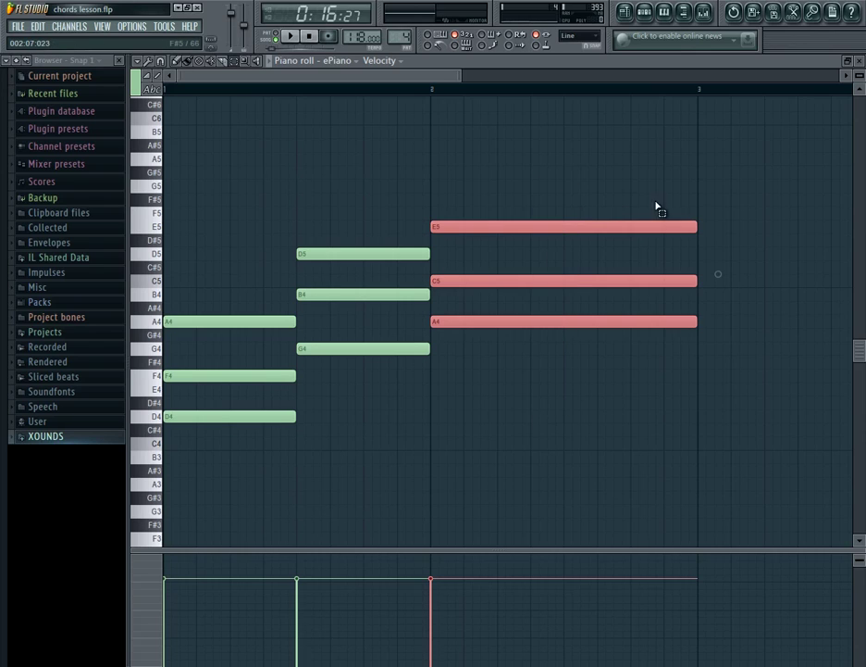
drag(694, 229, 566, 232)
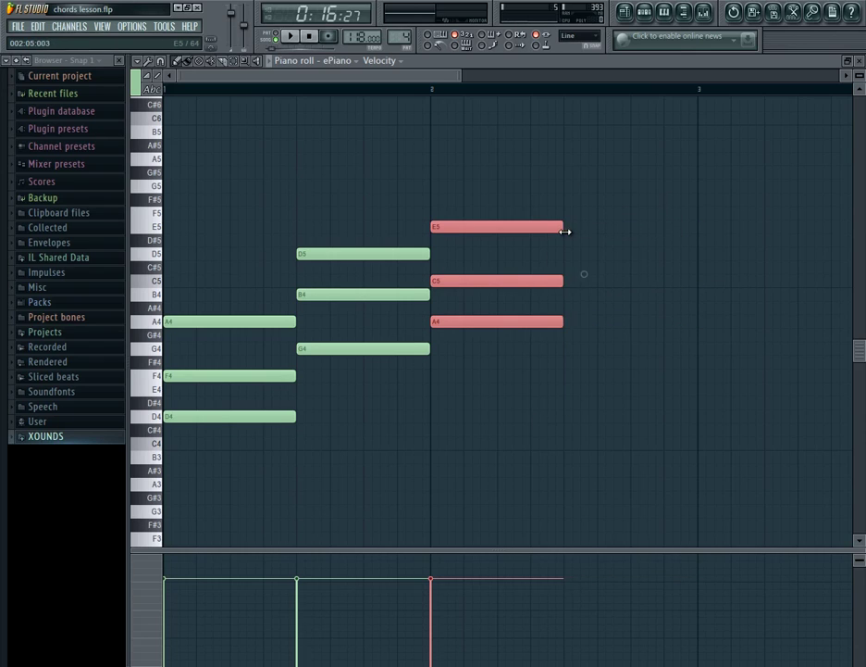
click(435, 374)
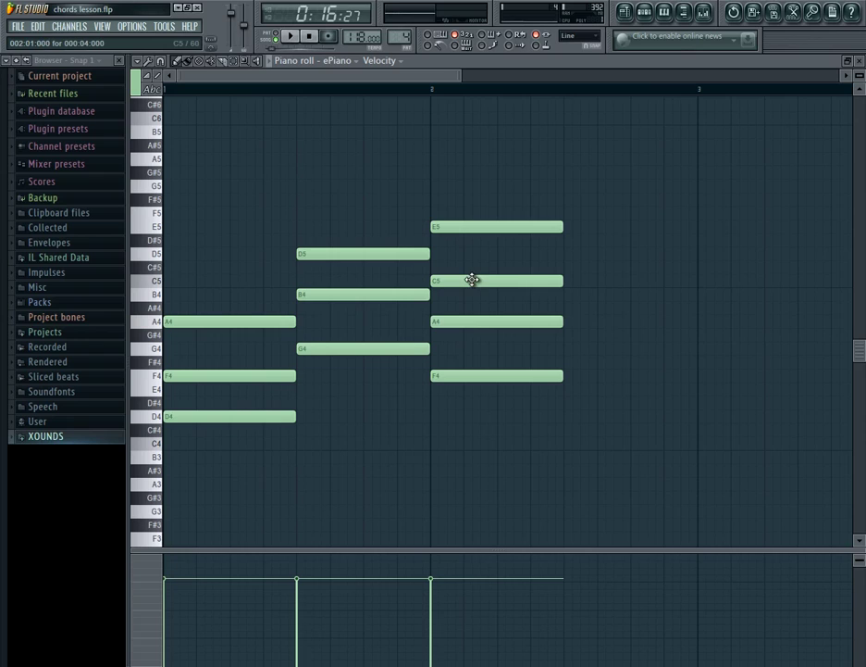
right_click(476, 226)
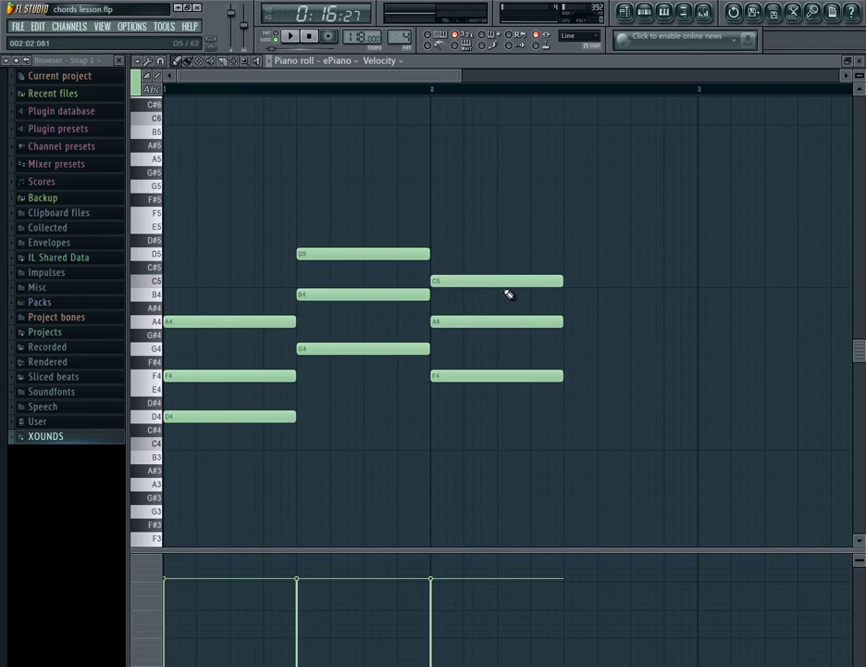
Draw a C4–E4–G4 chord in the freed space ending at bar 3 and play the four chords.
click(568, 403)
drag(585, 407, 588, 460)
click(568, 389)
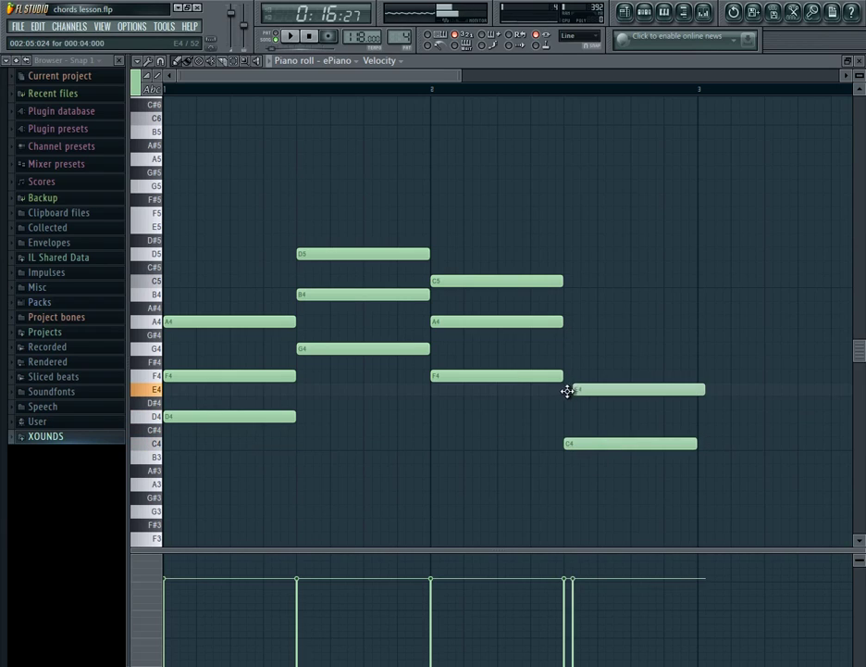
click(568, 349)
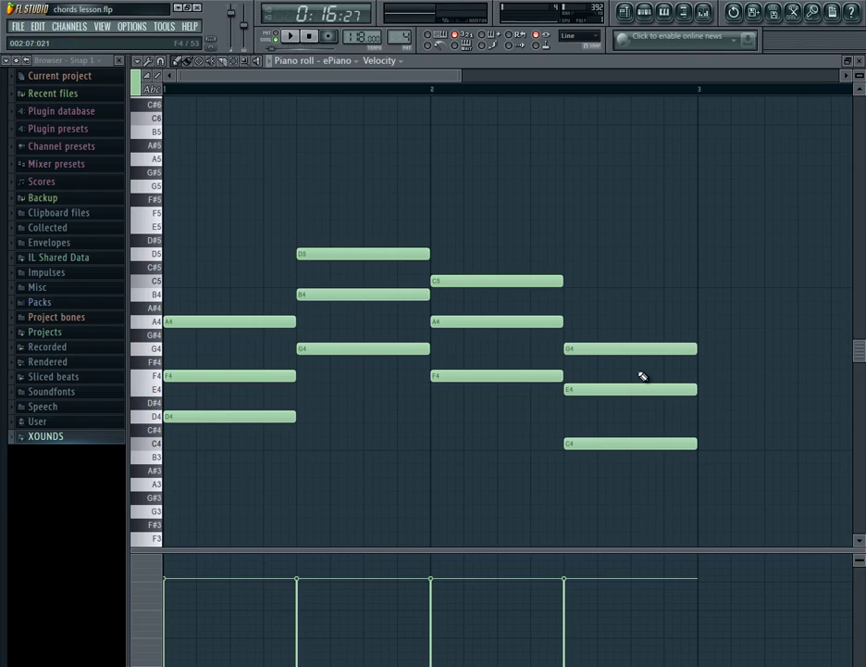
key(space)
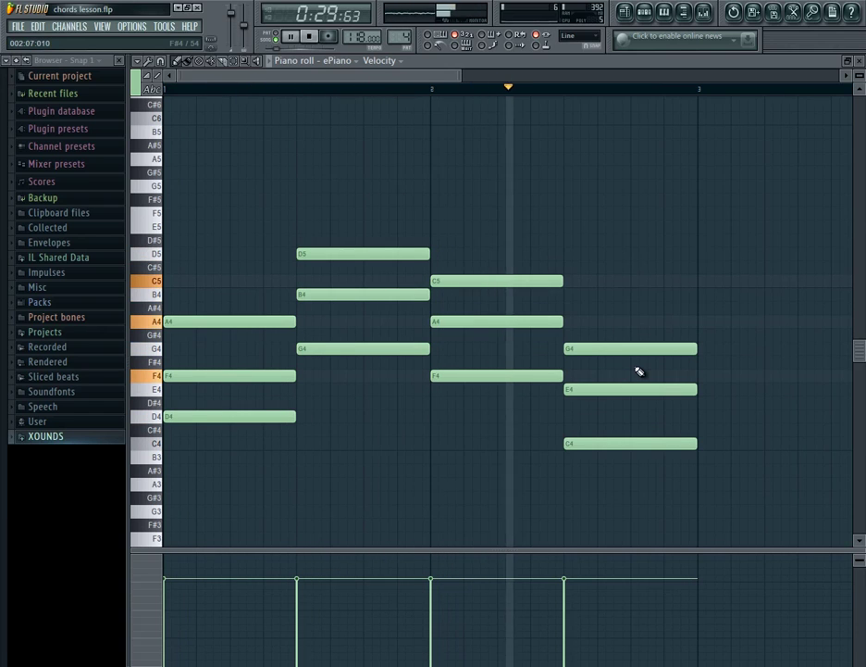
key(space)
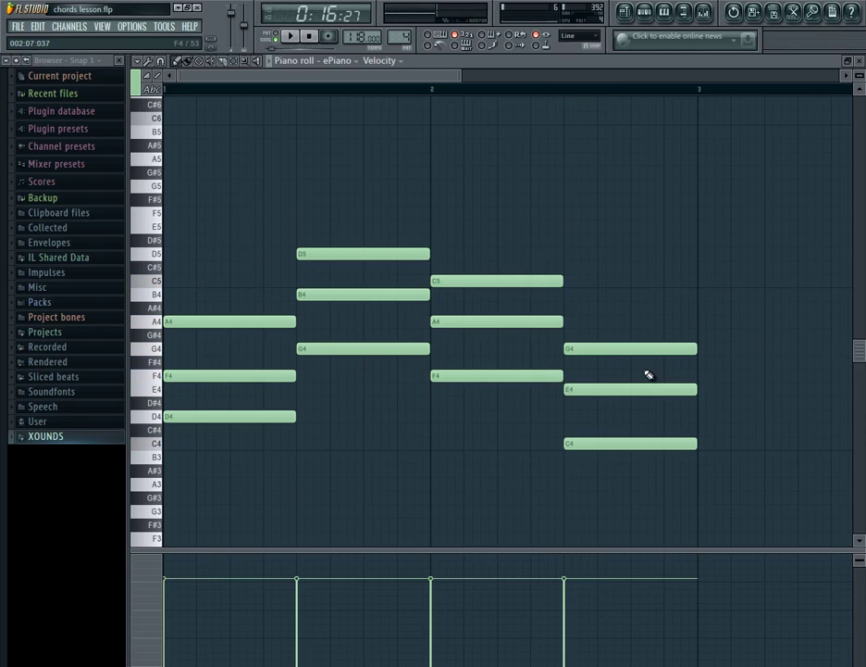